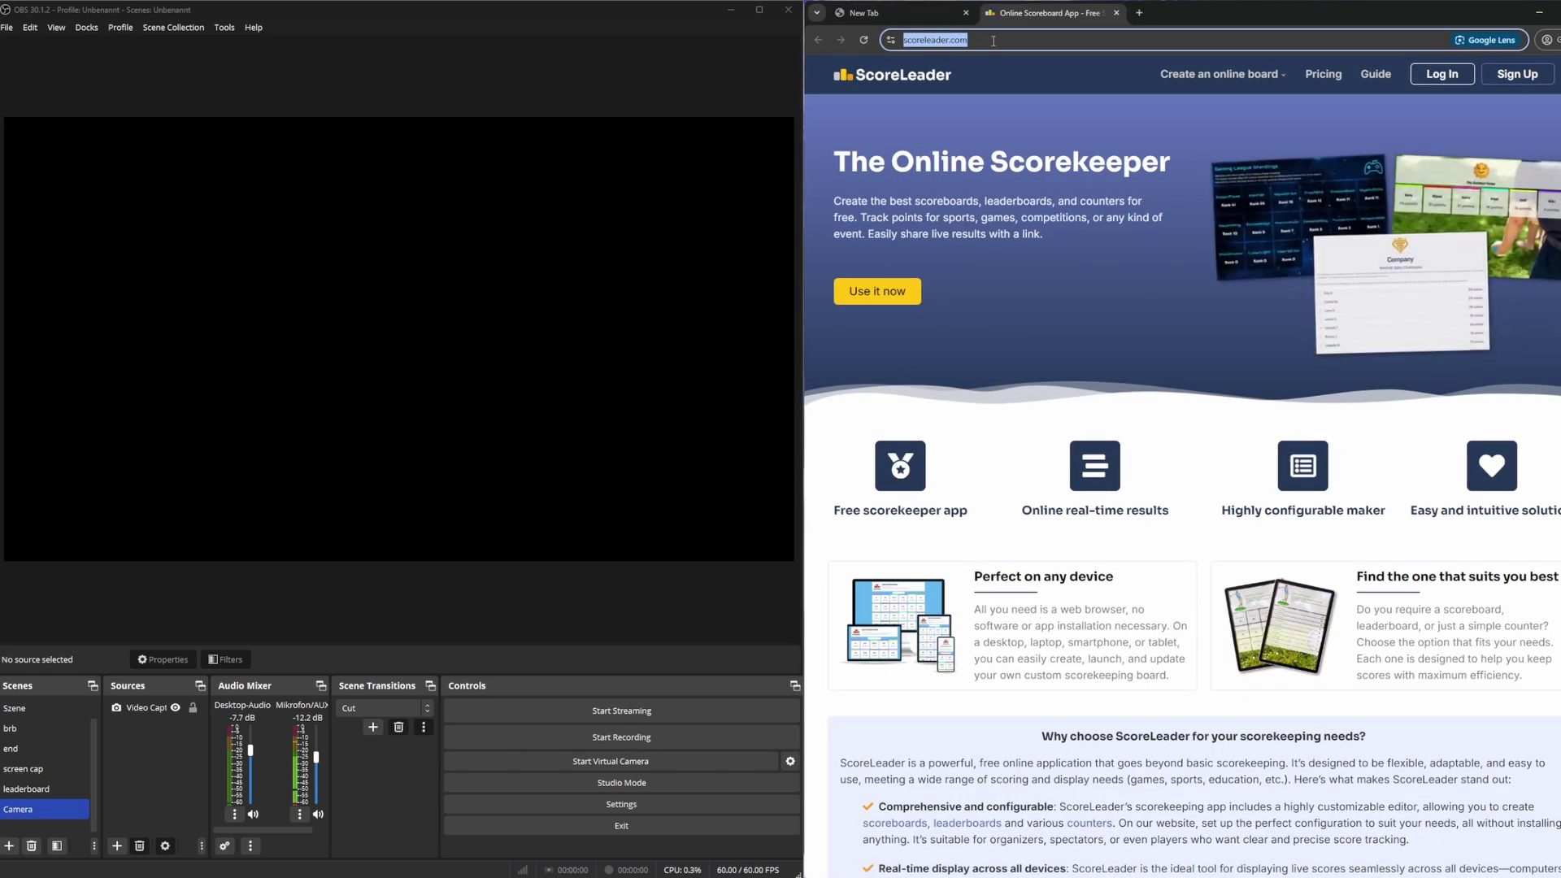
Step: Go from the scoreleader.com home page to the Create a board page with 'Use it now'
{"action": "left_click", "coordinate": [1071, 43]}
{"action": "left_click_drag", "start_coordinate": [1065, 44], "coordinate": [932, 42]}
{"action": "left_click", "coordinate": [1016, 42]}
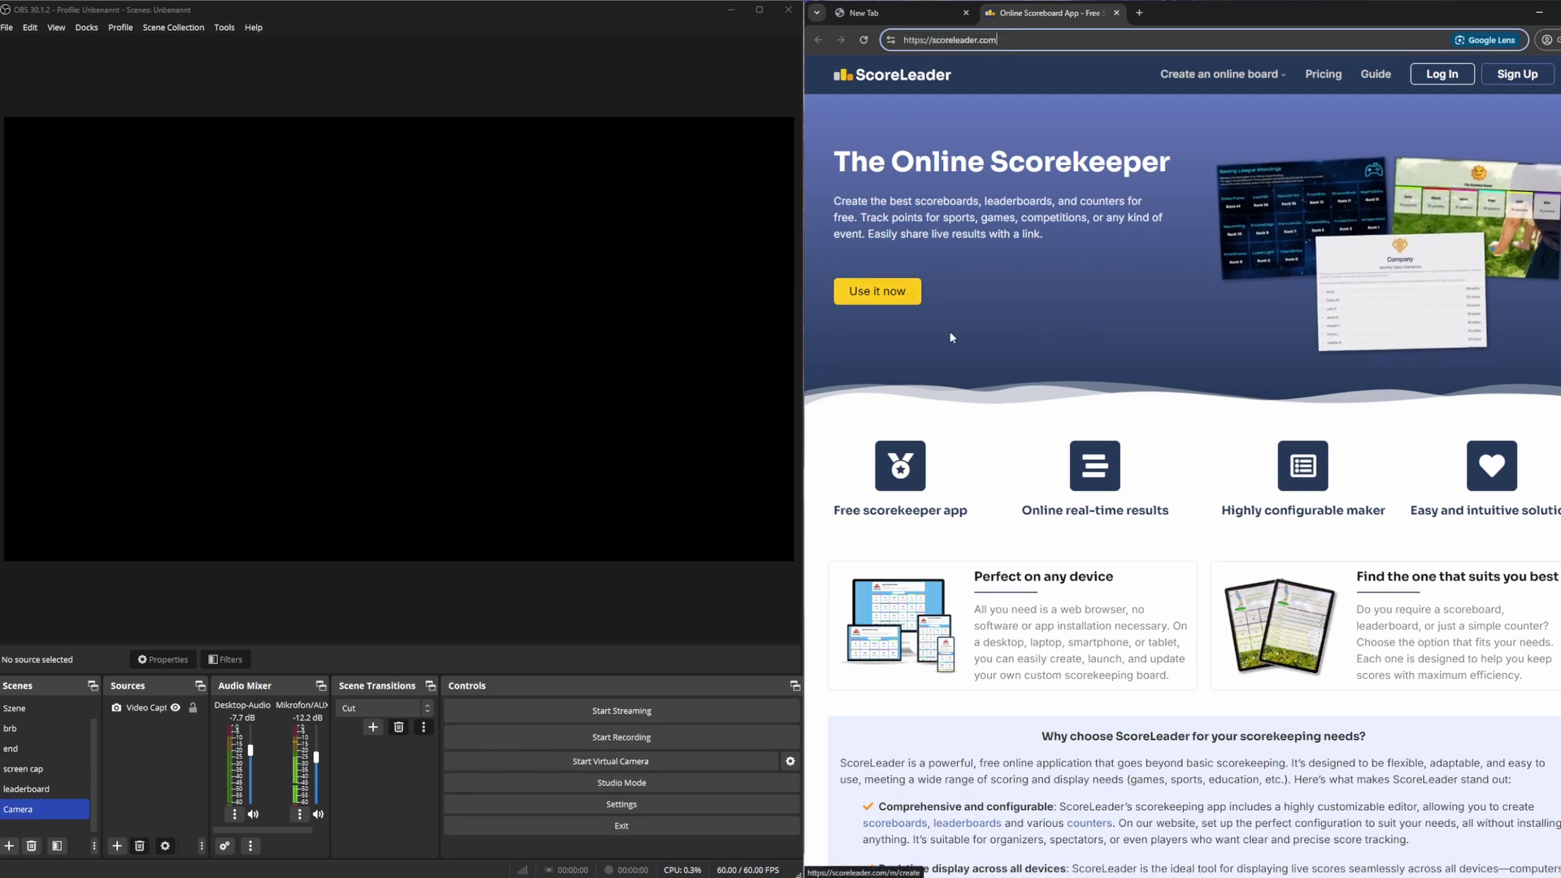
{"action": "left_click", "coordinate": [894, 307]}
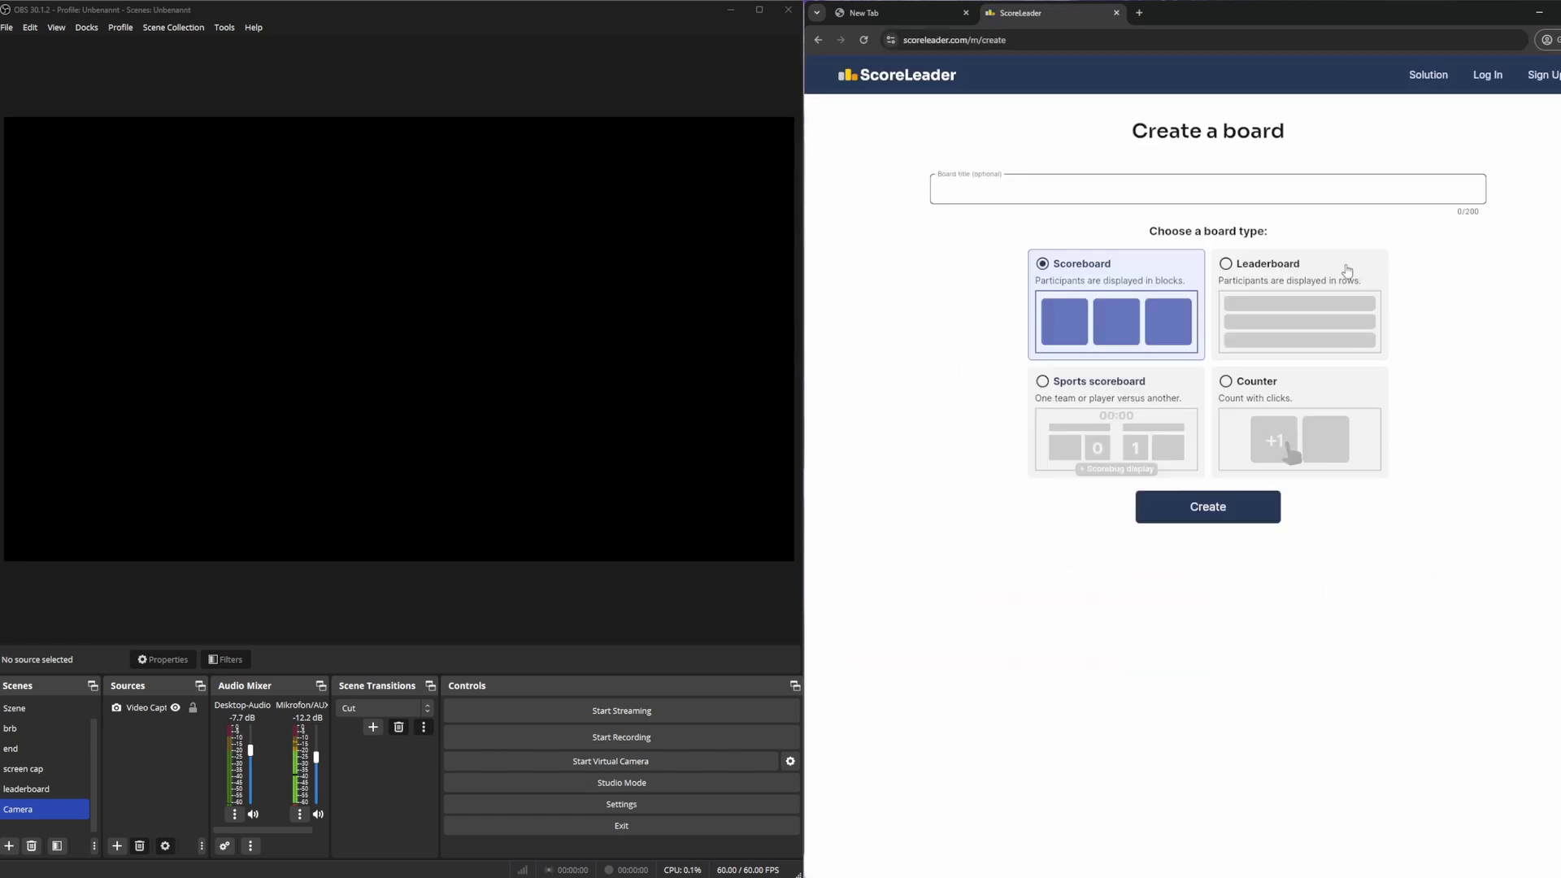
Step: Create a Leaderboard-type board, which starts with Participant 1 and Participant 2
{"action": "left_click", "coordinate": [1298, 313]}
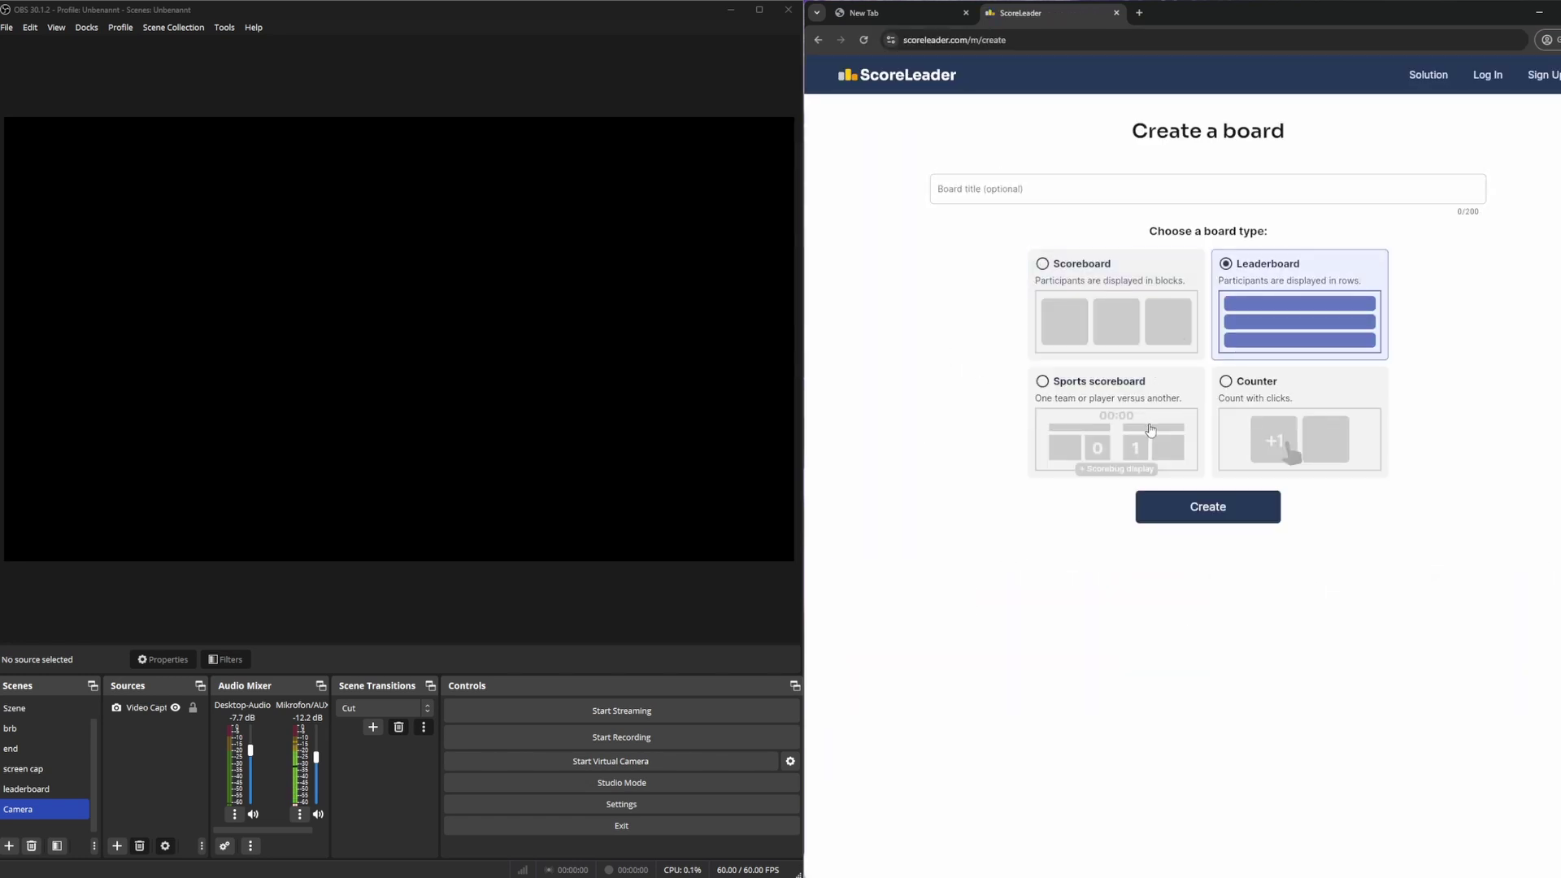
{"action": "left_click", "coordinate": [1164, 416]}
{"action": "left_click", "coordinate": [1147, 302]}
{"action": "left_click", "coordinate": [1244, 354]}
{"action": "left_click", "coordinate": [1210, 515]}
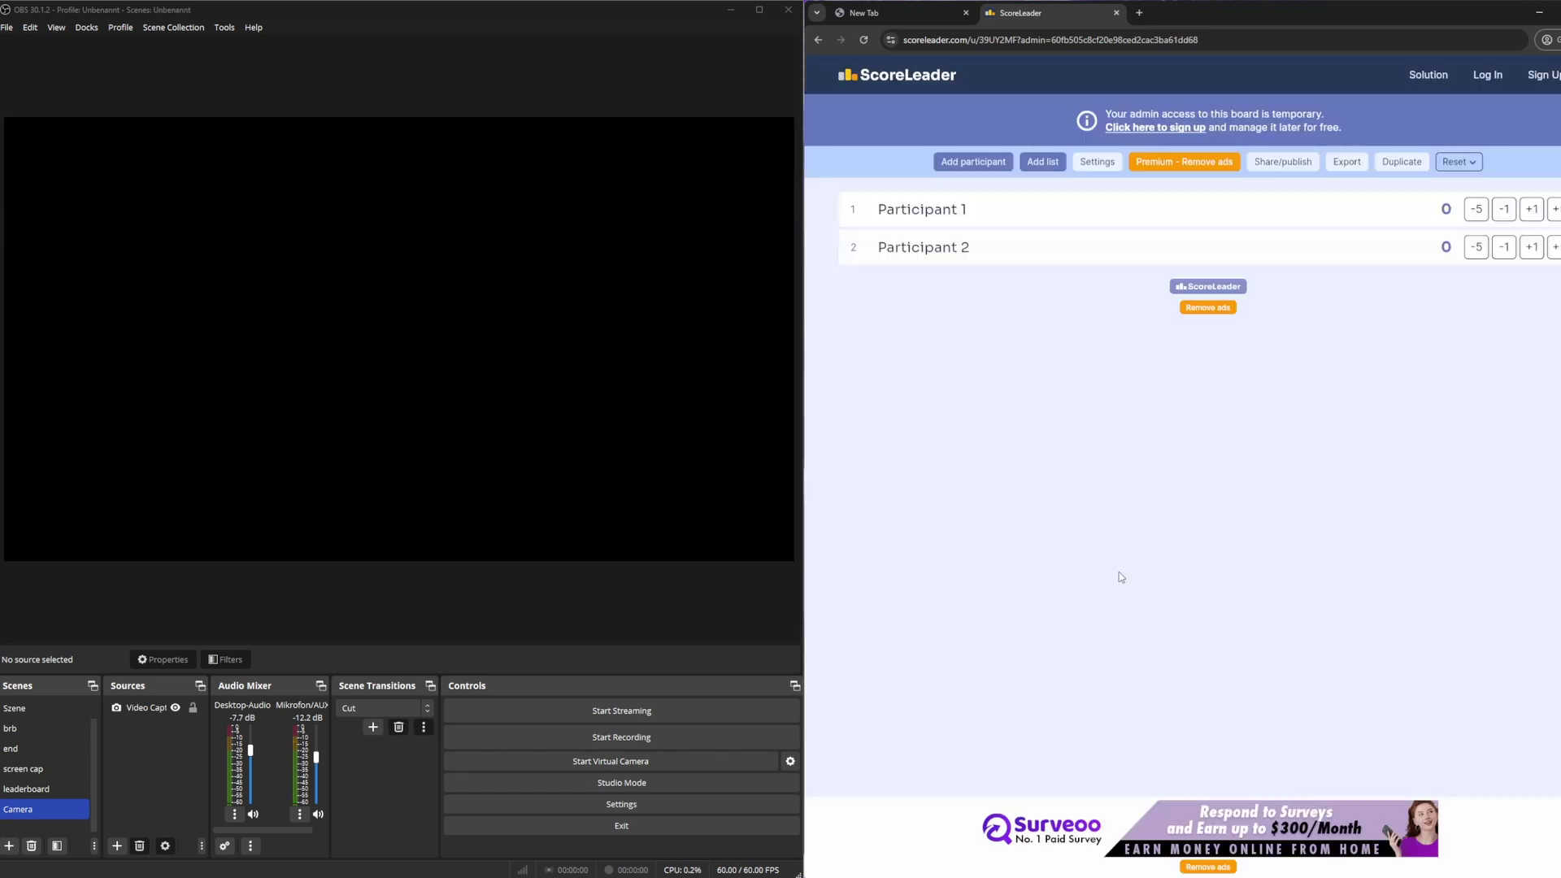
{"action": "left_click", "coordinate": [982, 169]}
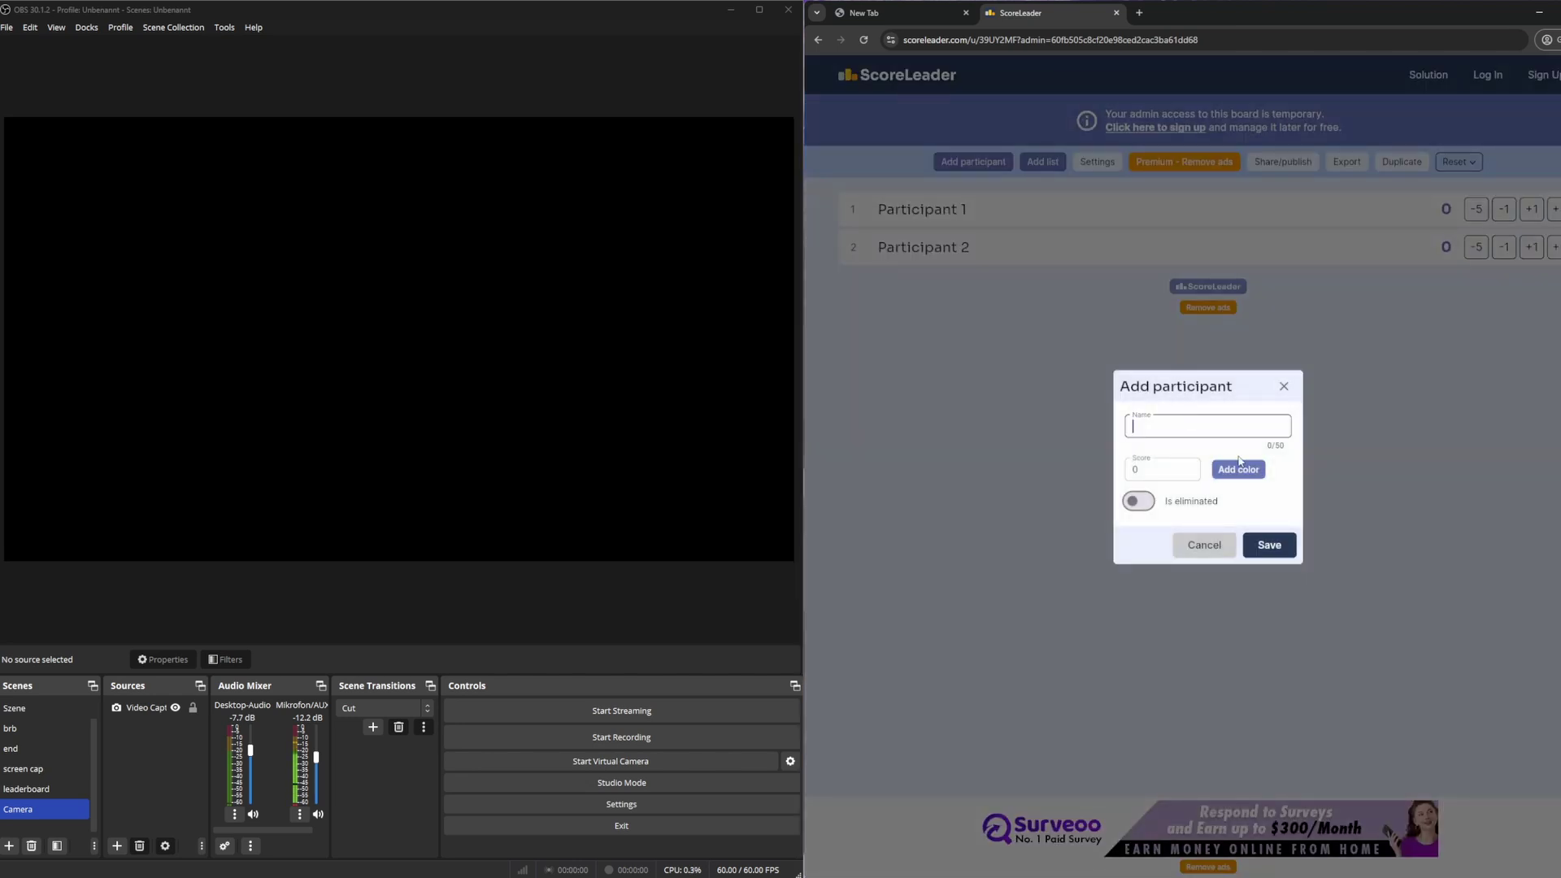
Step: Save a new participant named 03, then copy the board's public link from the sharing options
{"action": "type", "text": "03"}
{"action": "left_click", "coordinate": [1319, 539]}
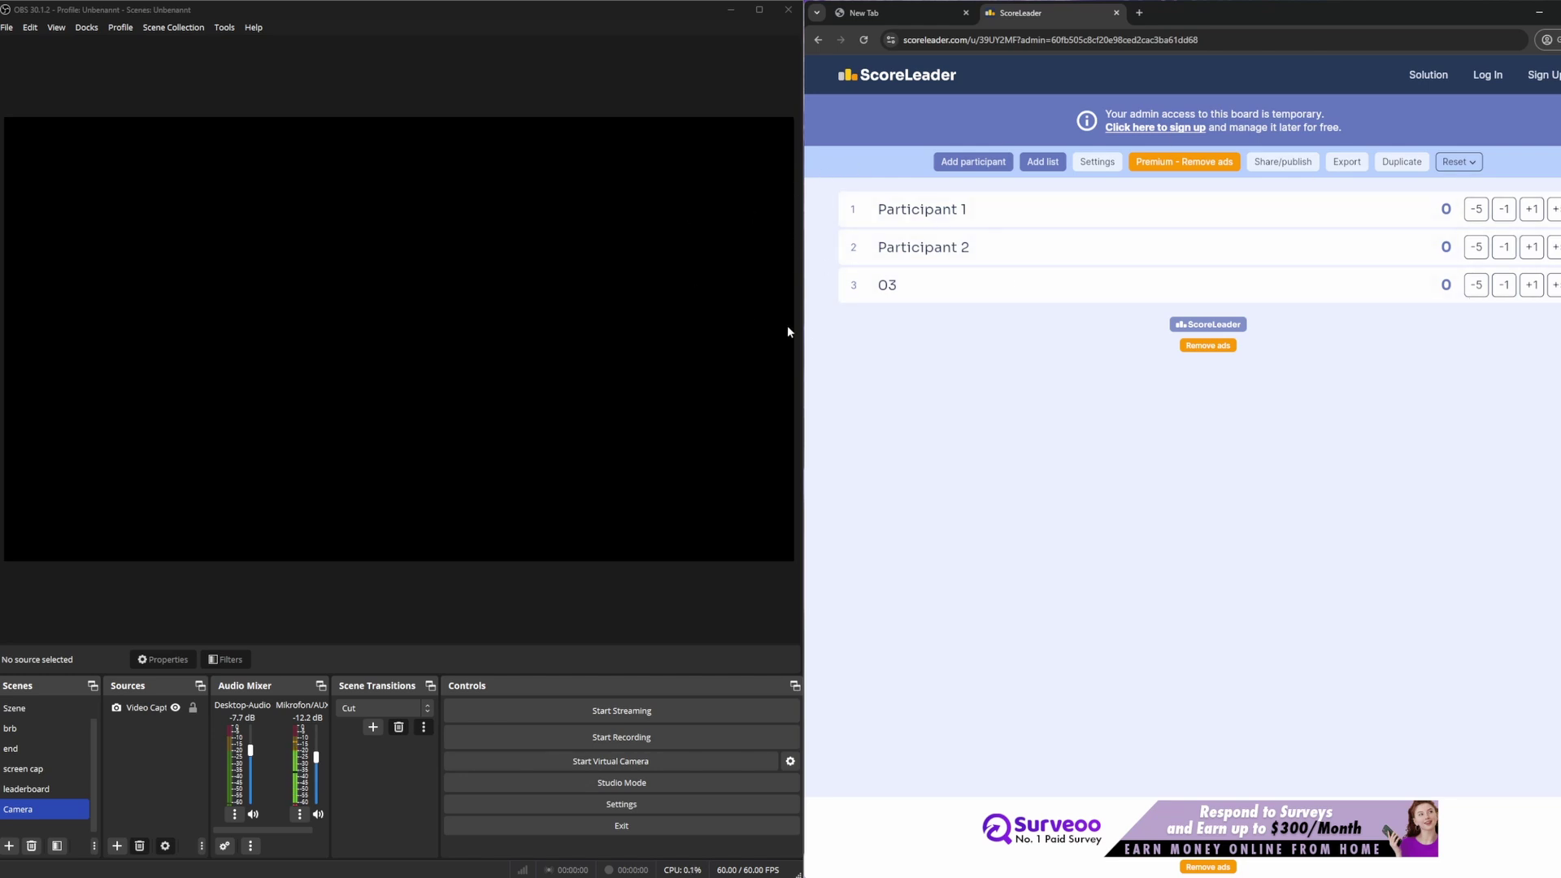
{"action": "left_click", "coordinate": [1289, 164]}
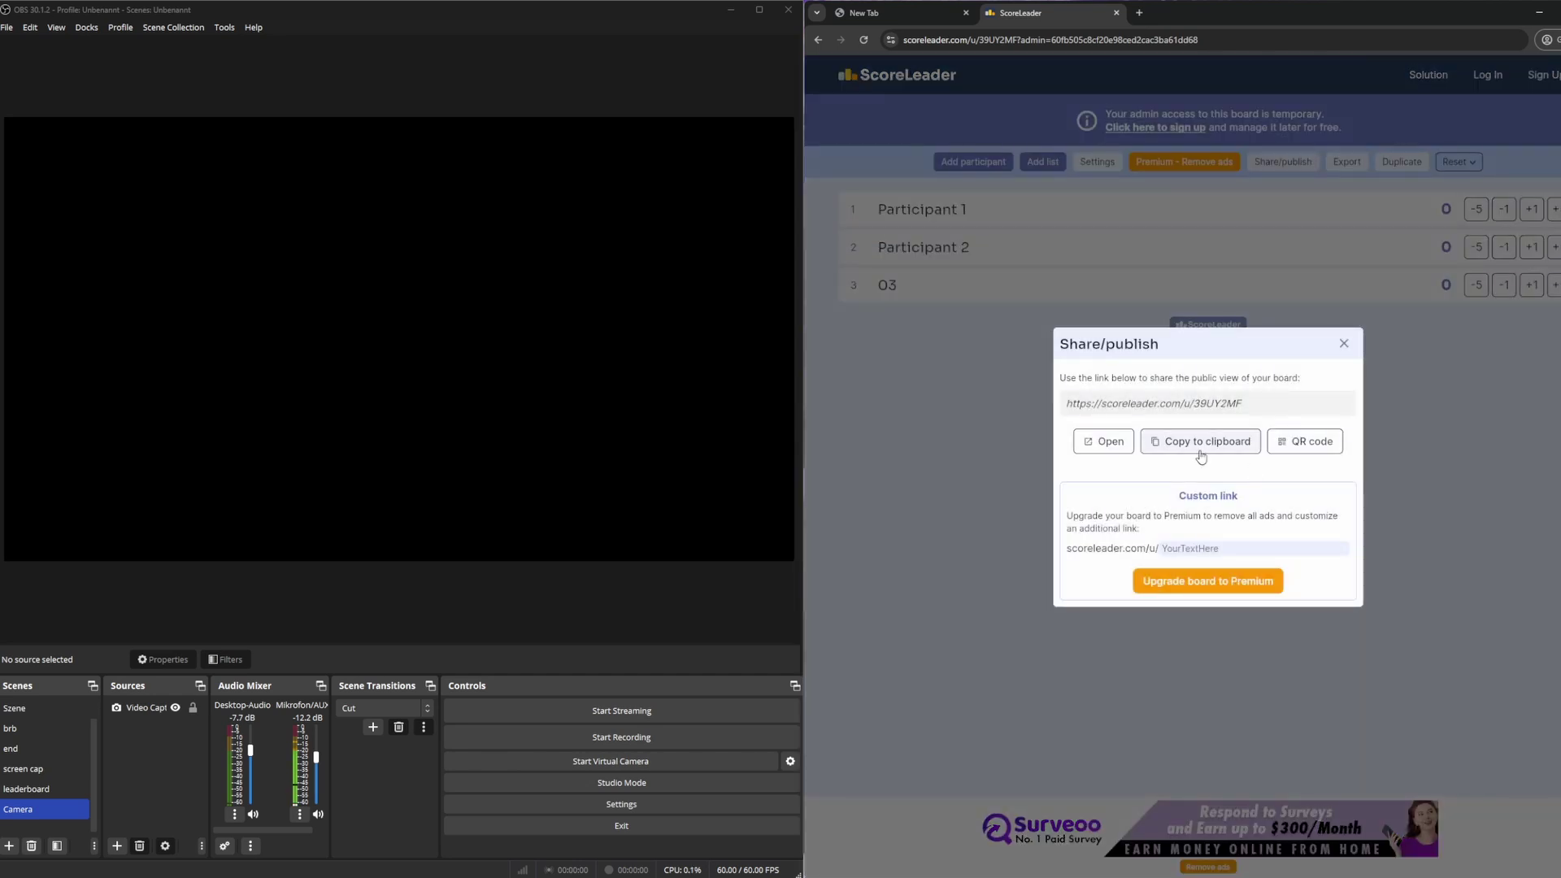
{"action": "left_click", "coordinate": [1162, 441]}
{"action": "left_click", "coordinate": [1344, 344]}
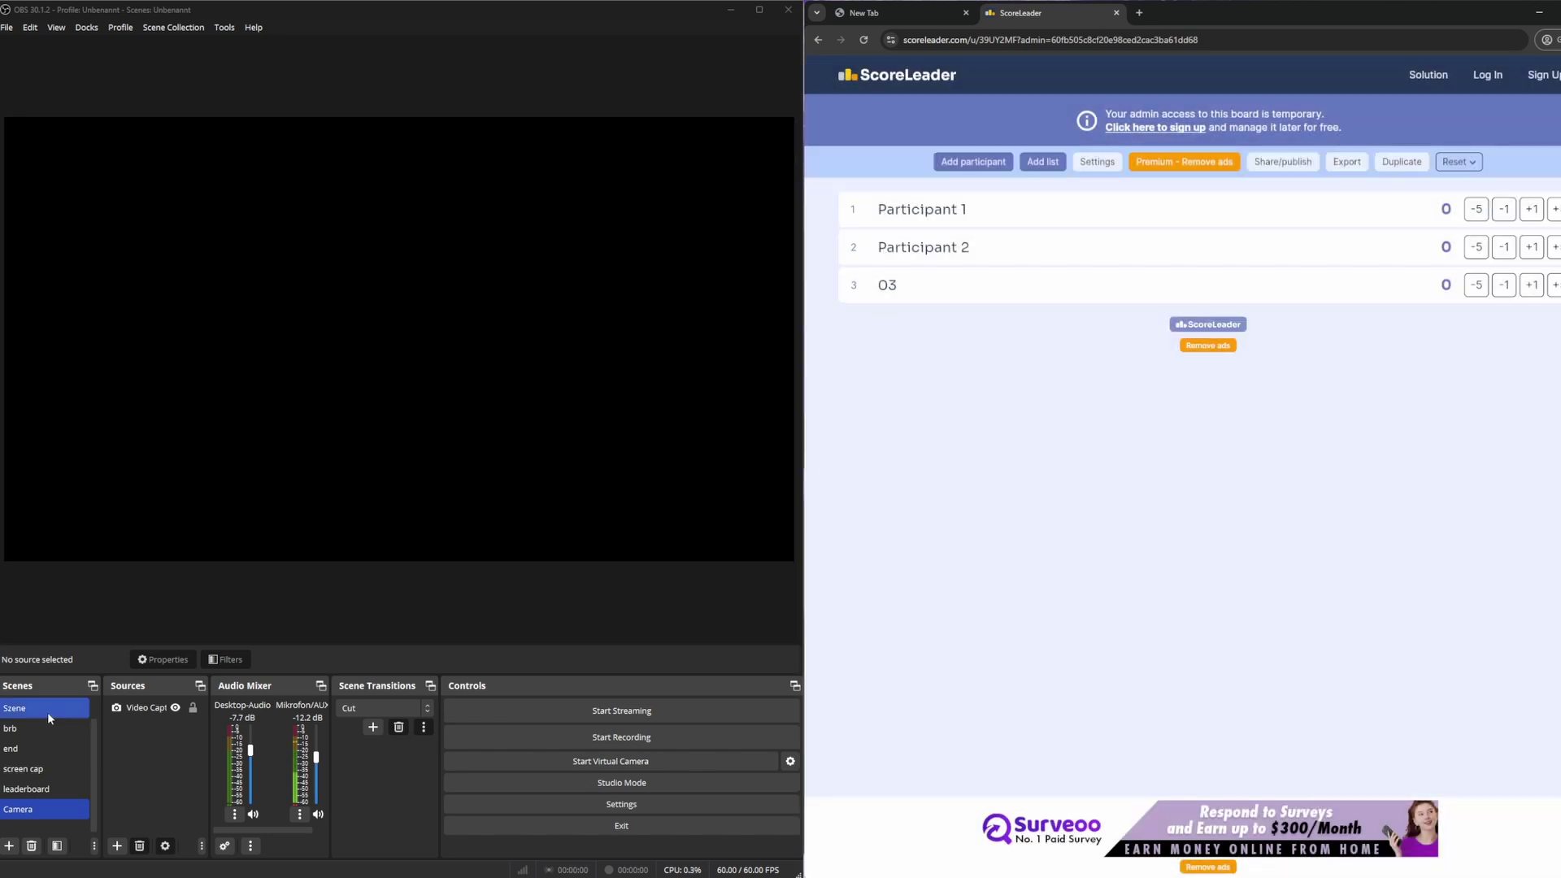
Step: Add a new scene, Scene 2, containing a new Browser source
{"action": "left_click", "coordinate": [9, 846]}
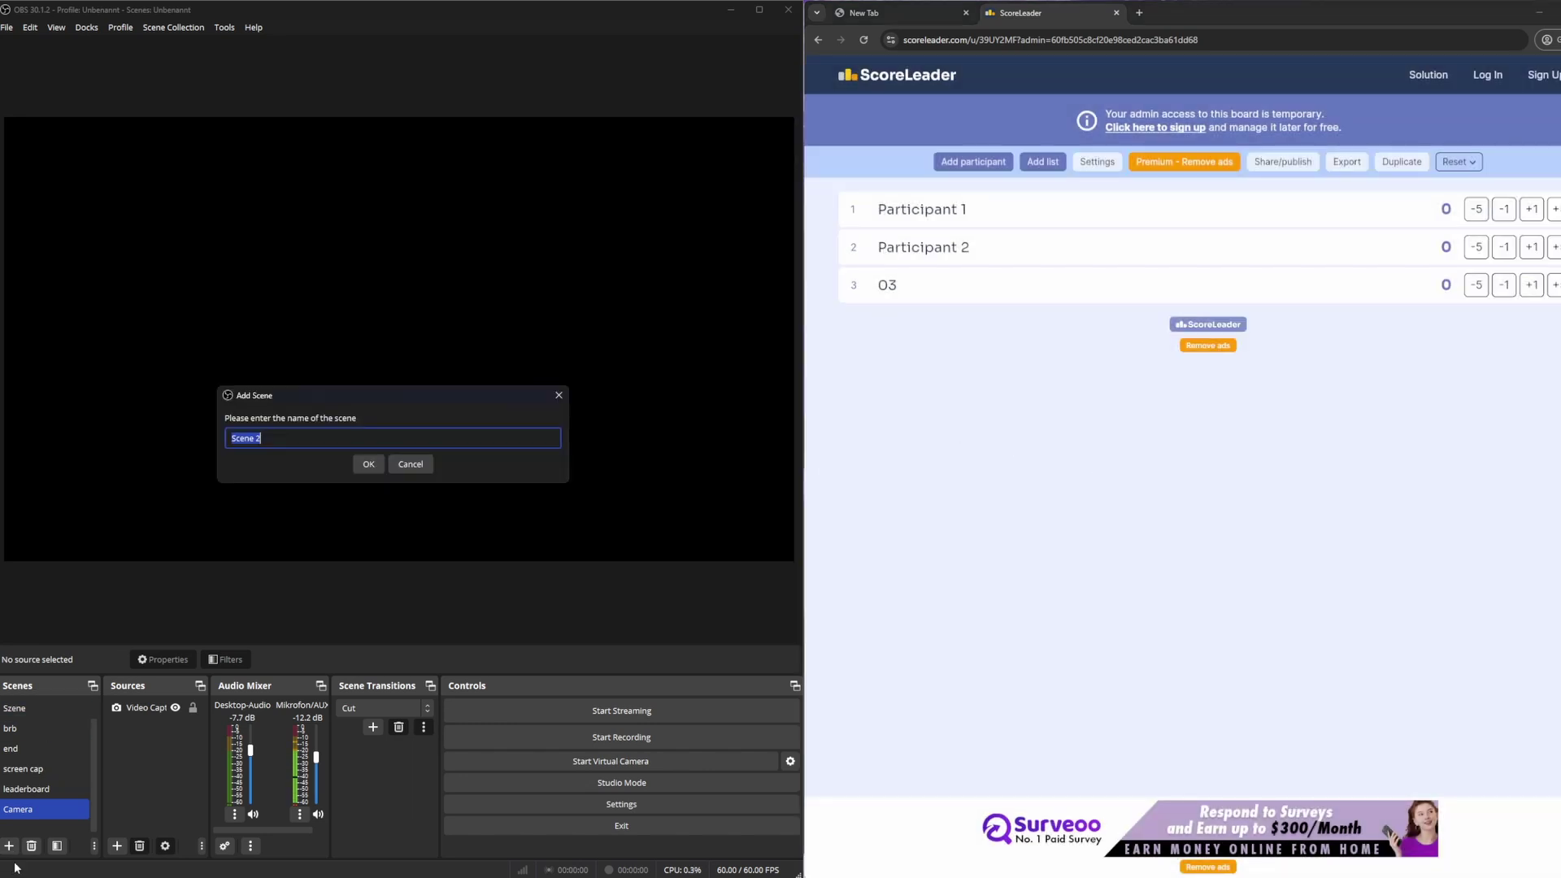
{"action": "left_click", "coordinate": [368, 464]}
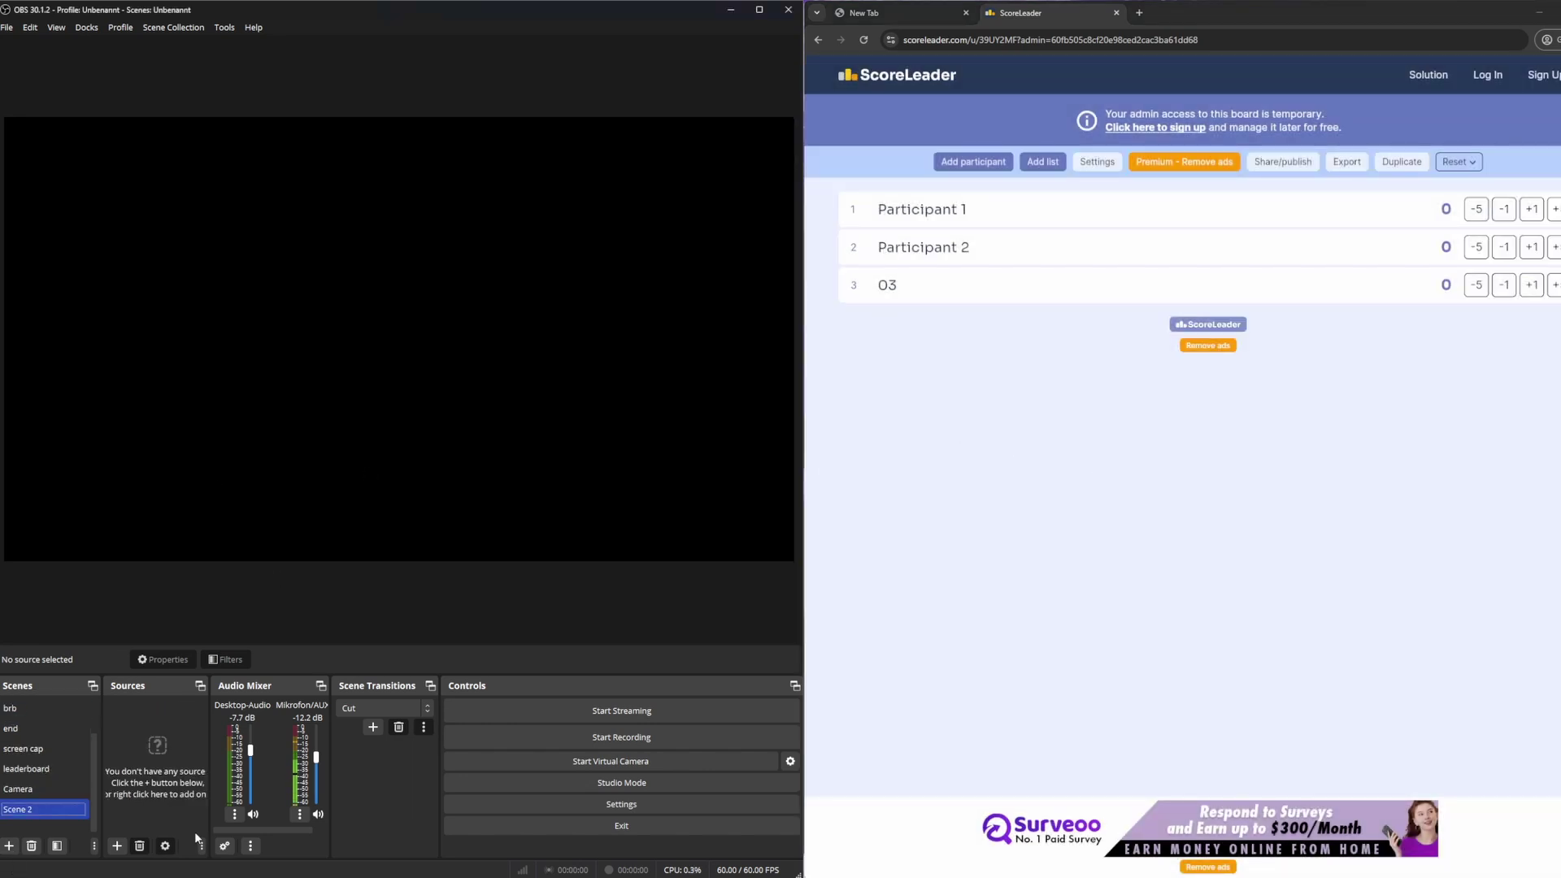
{"action": "left_click", "coordinate": [117, 847]}
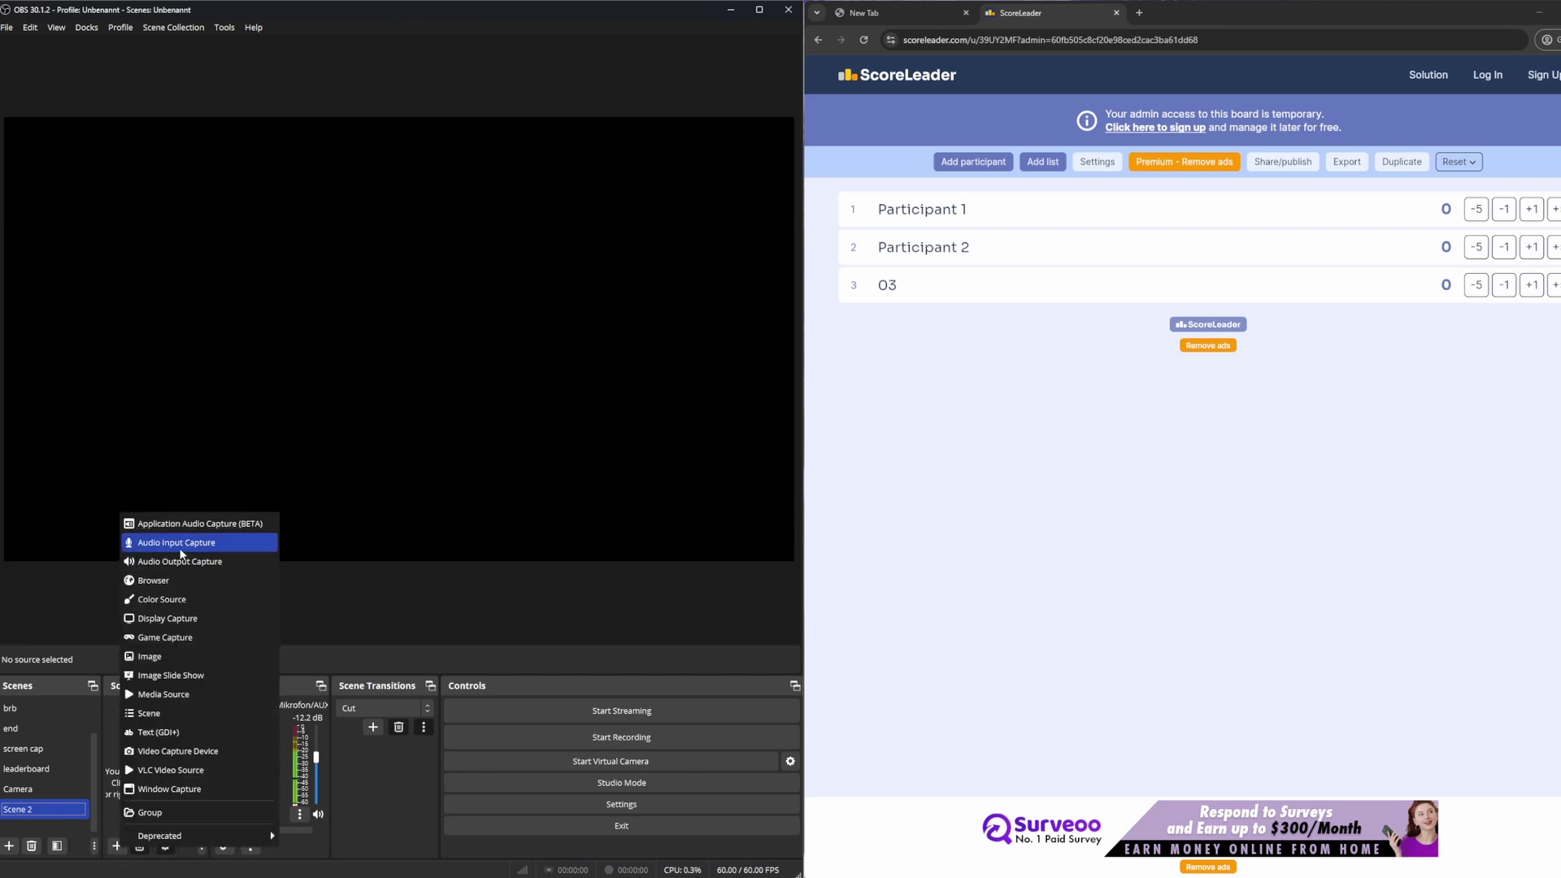
{"action": "left_click", "coordinate": [180, 585]}
{"action": "left_click", "coordinate": [433, 525]}
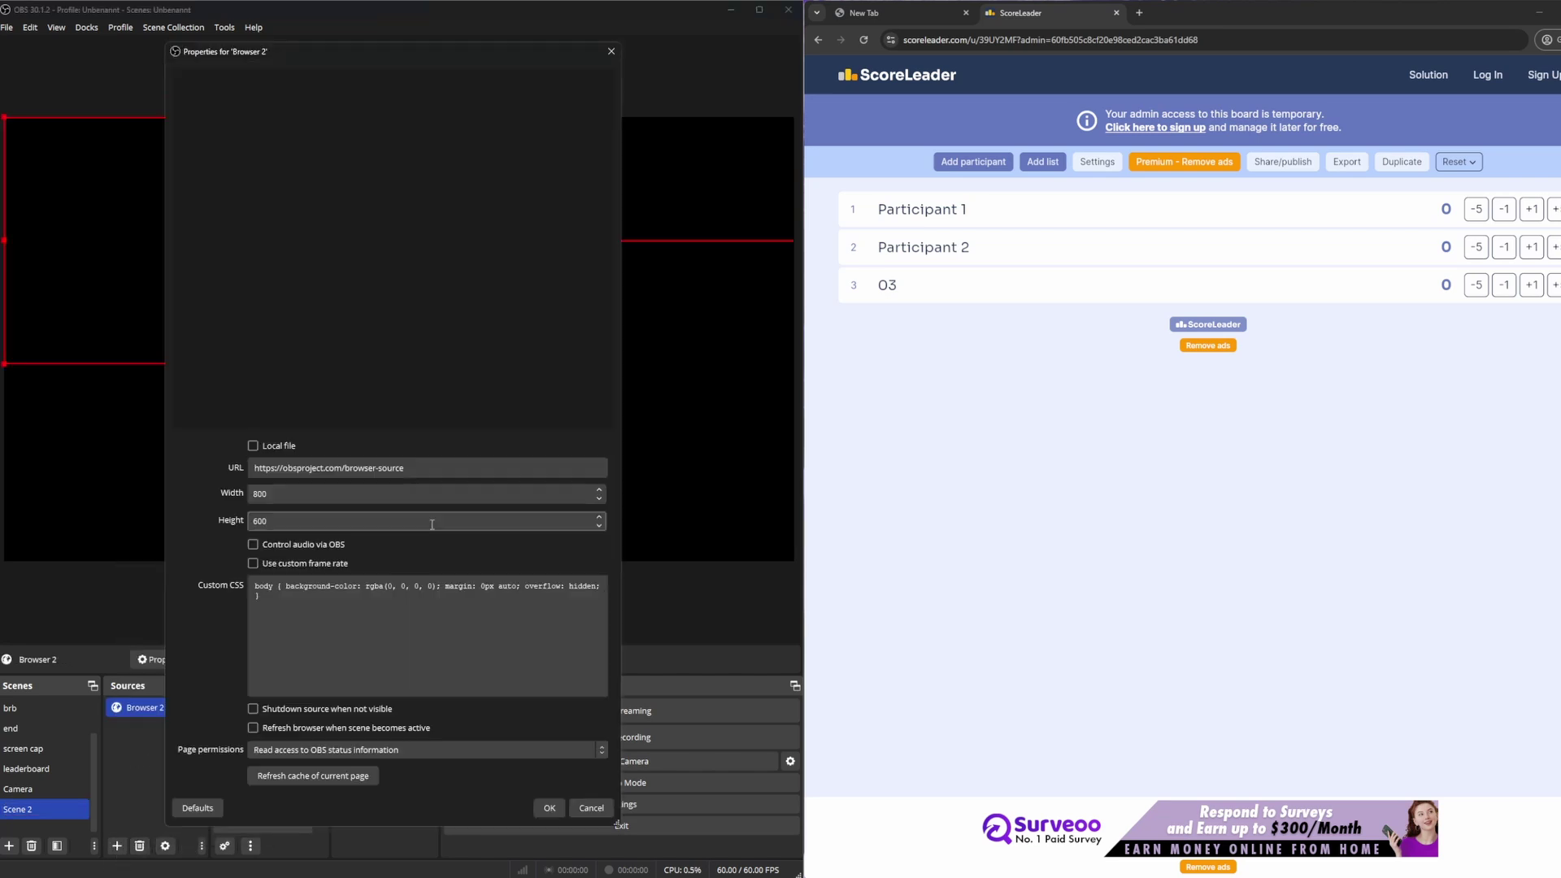
Step: Replace the Browser source URL with the leaderboard link and set its size to 1920 × 1080
{"action": "left_click", "coordinate": [431, 469]}
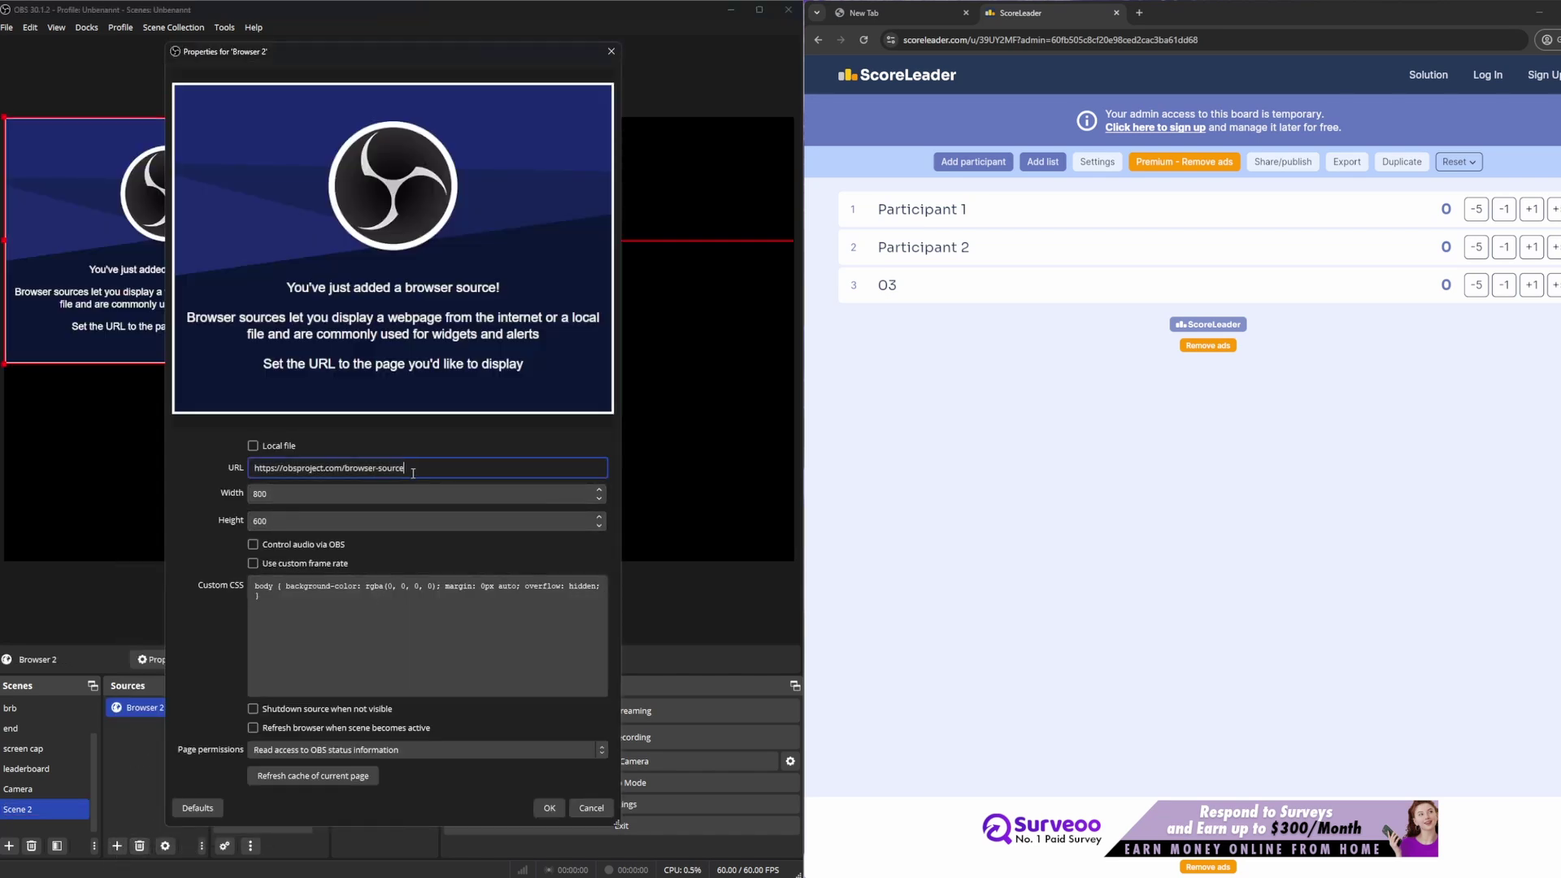
{"action": "key", "text": "ctrl+a"}
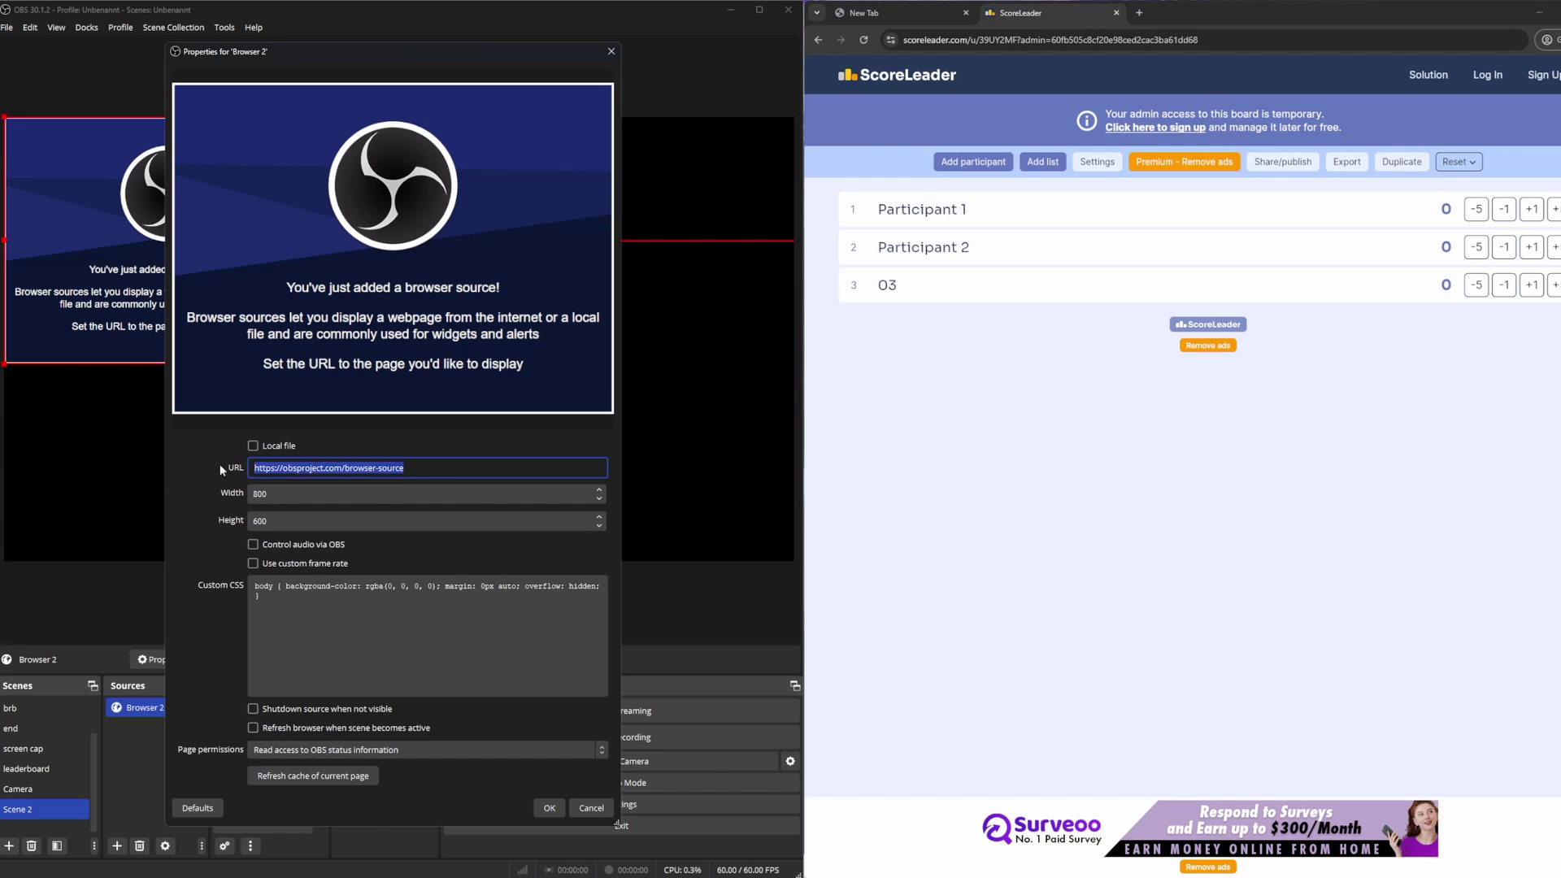
{"action": "key", "text": "ctrl+v"}
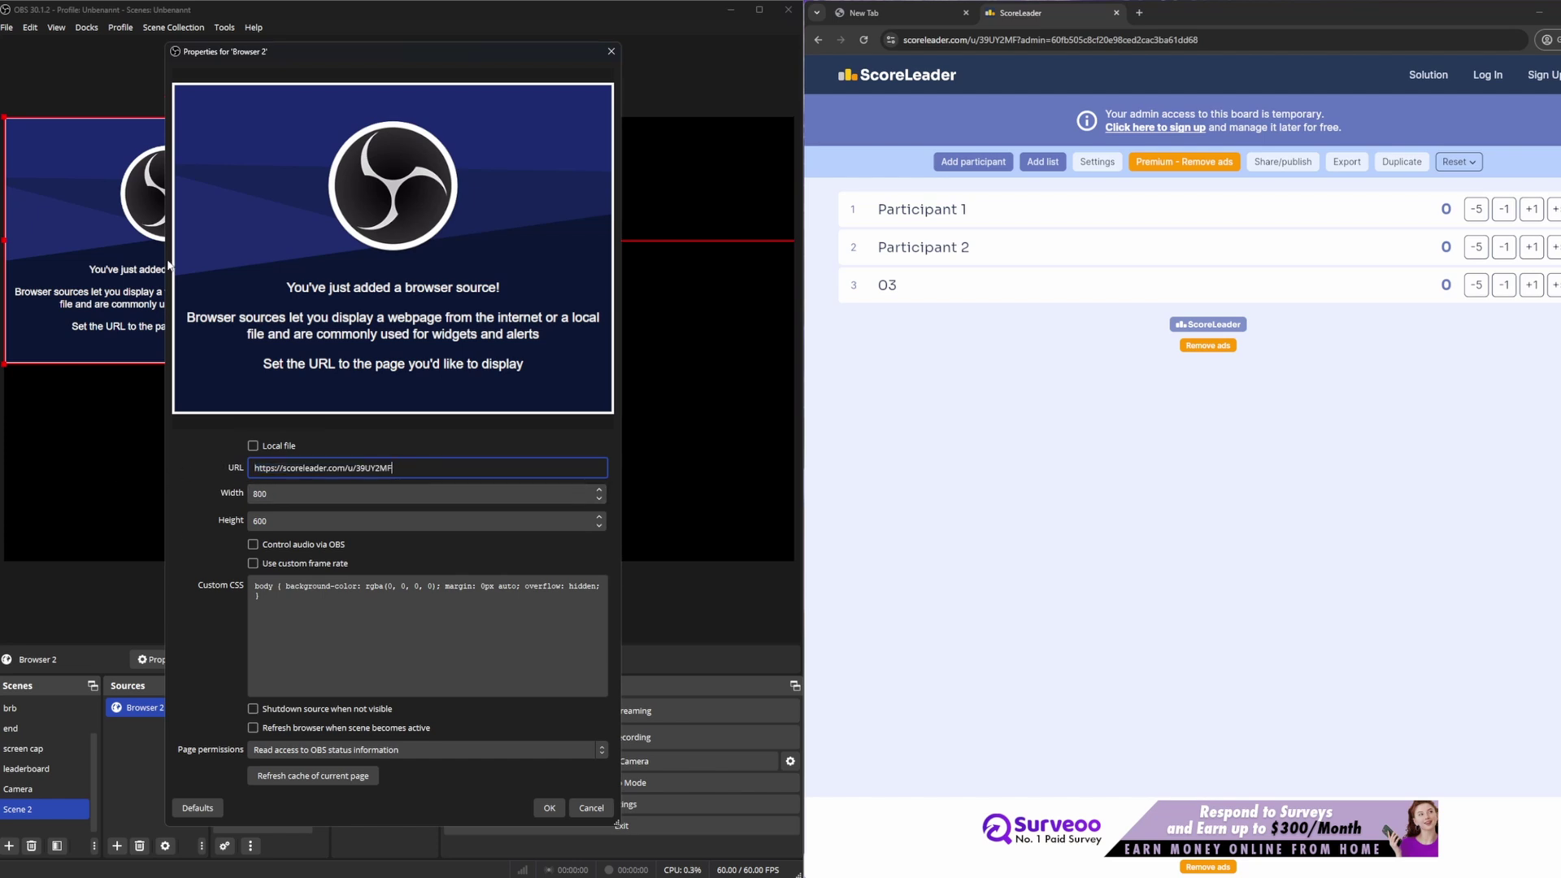
{"action": "key", "text": "Tab"}
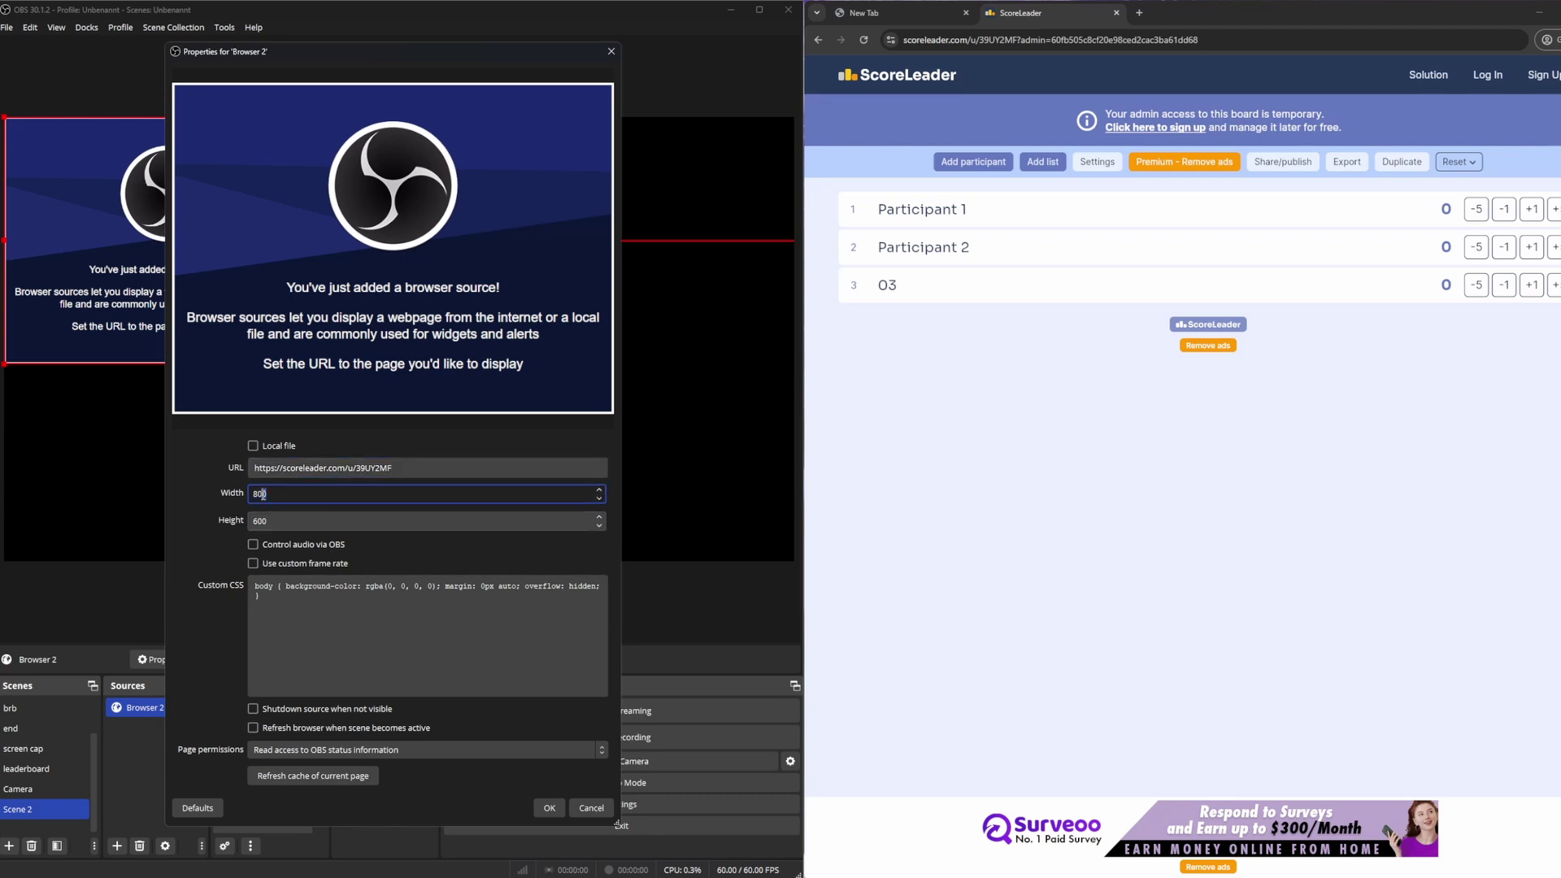
{"action": "key", "text": "Tab"}
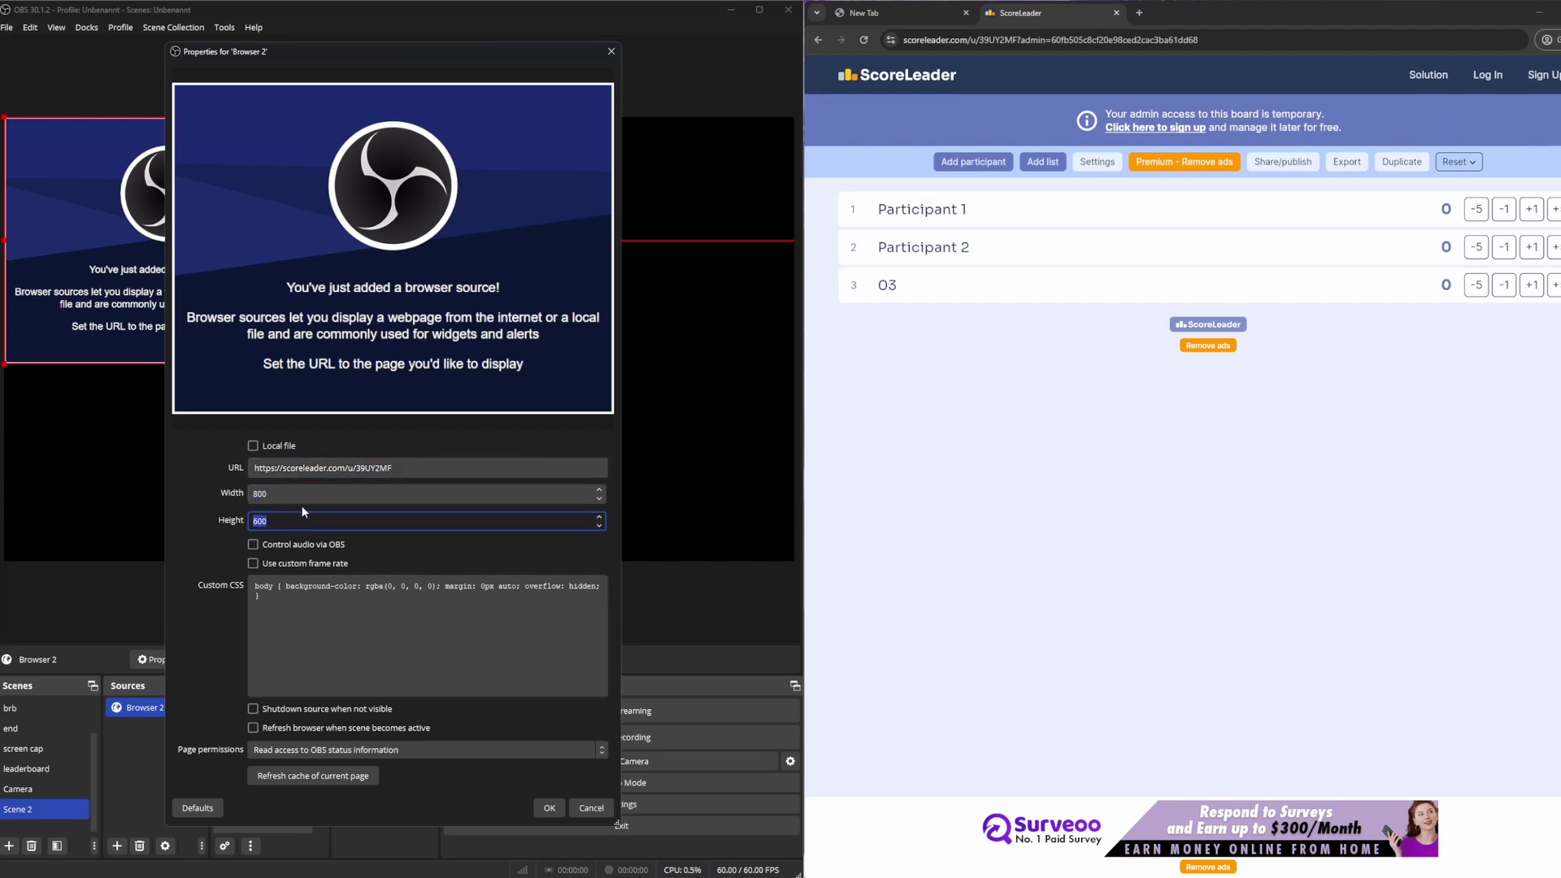
{"action": "key", "text": "shift+Tab"}
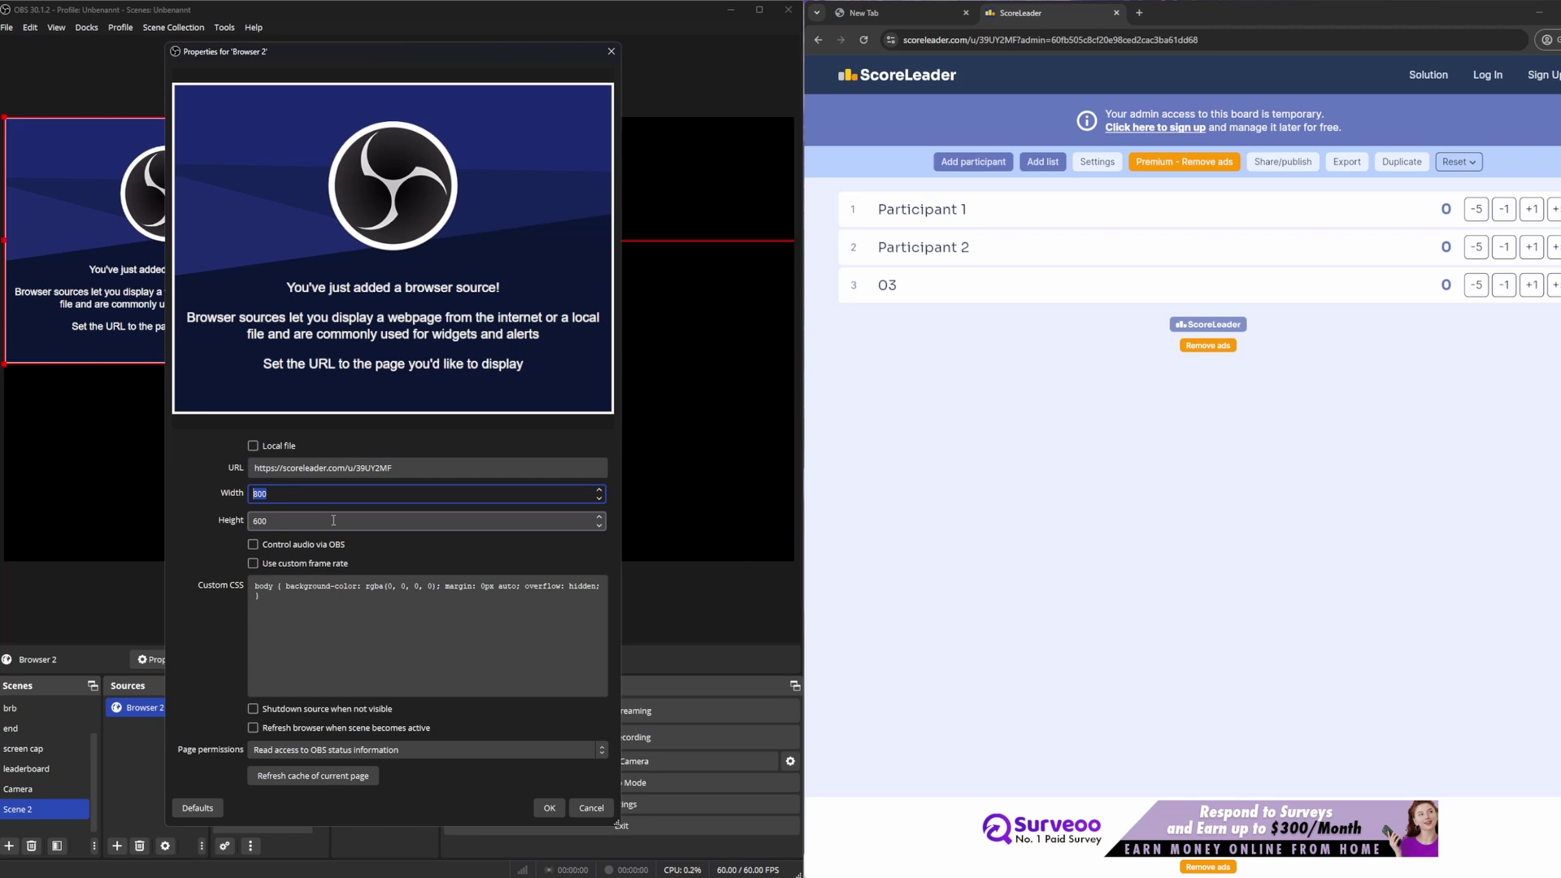
{"action": "type", "text": "1920"}
{"action": "key", "text": "Tab"}
{"action": "type", "text": "108"}
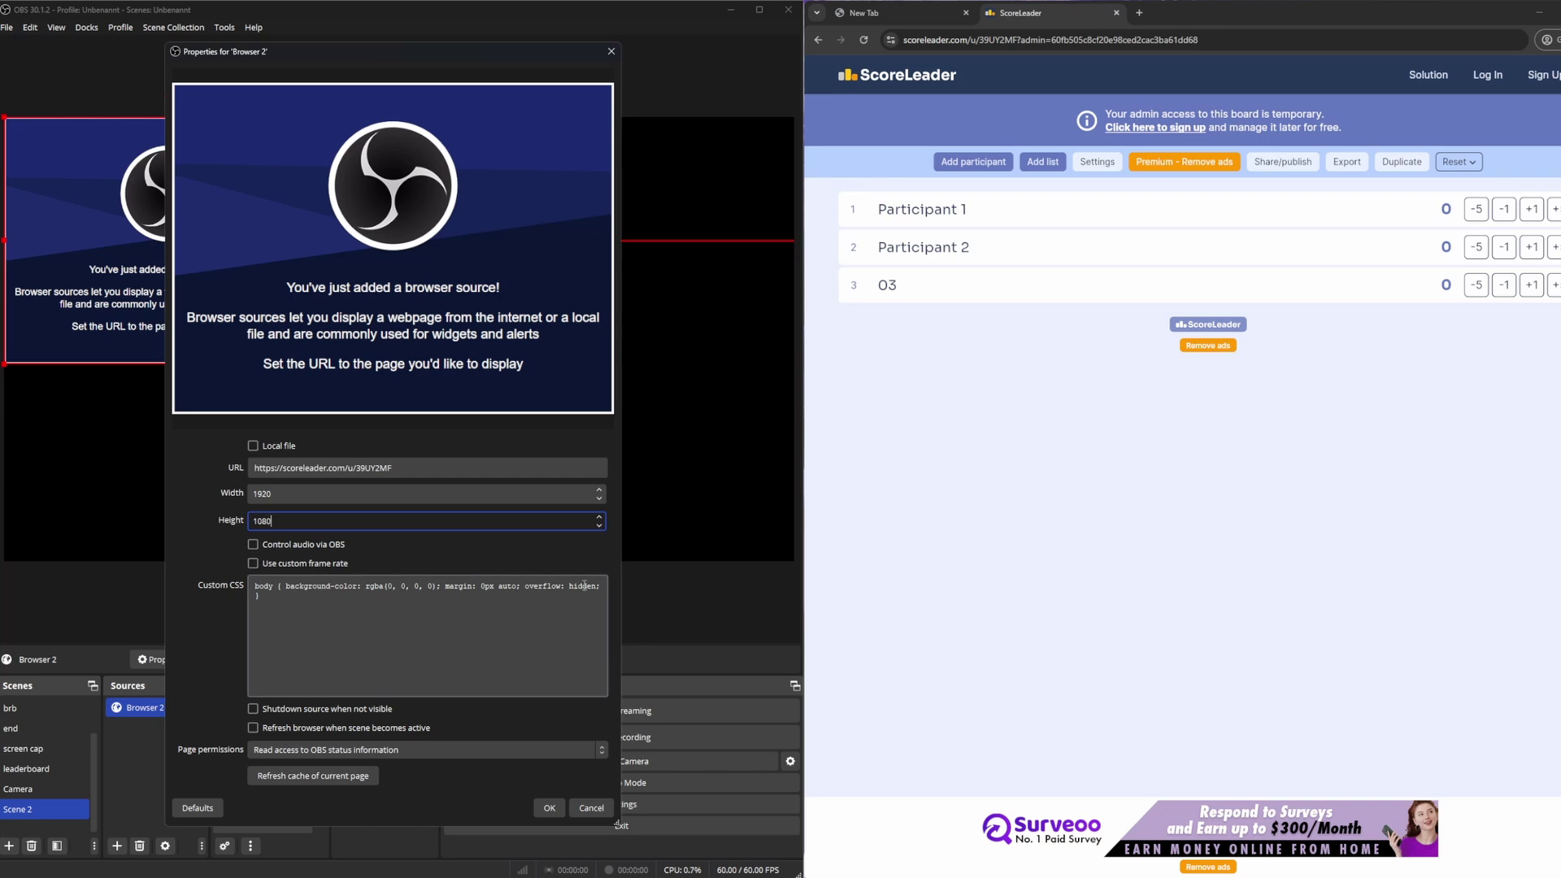
{"action": "left_click", "coordinate": [551, 807]}
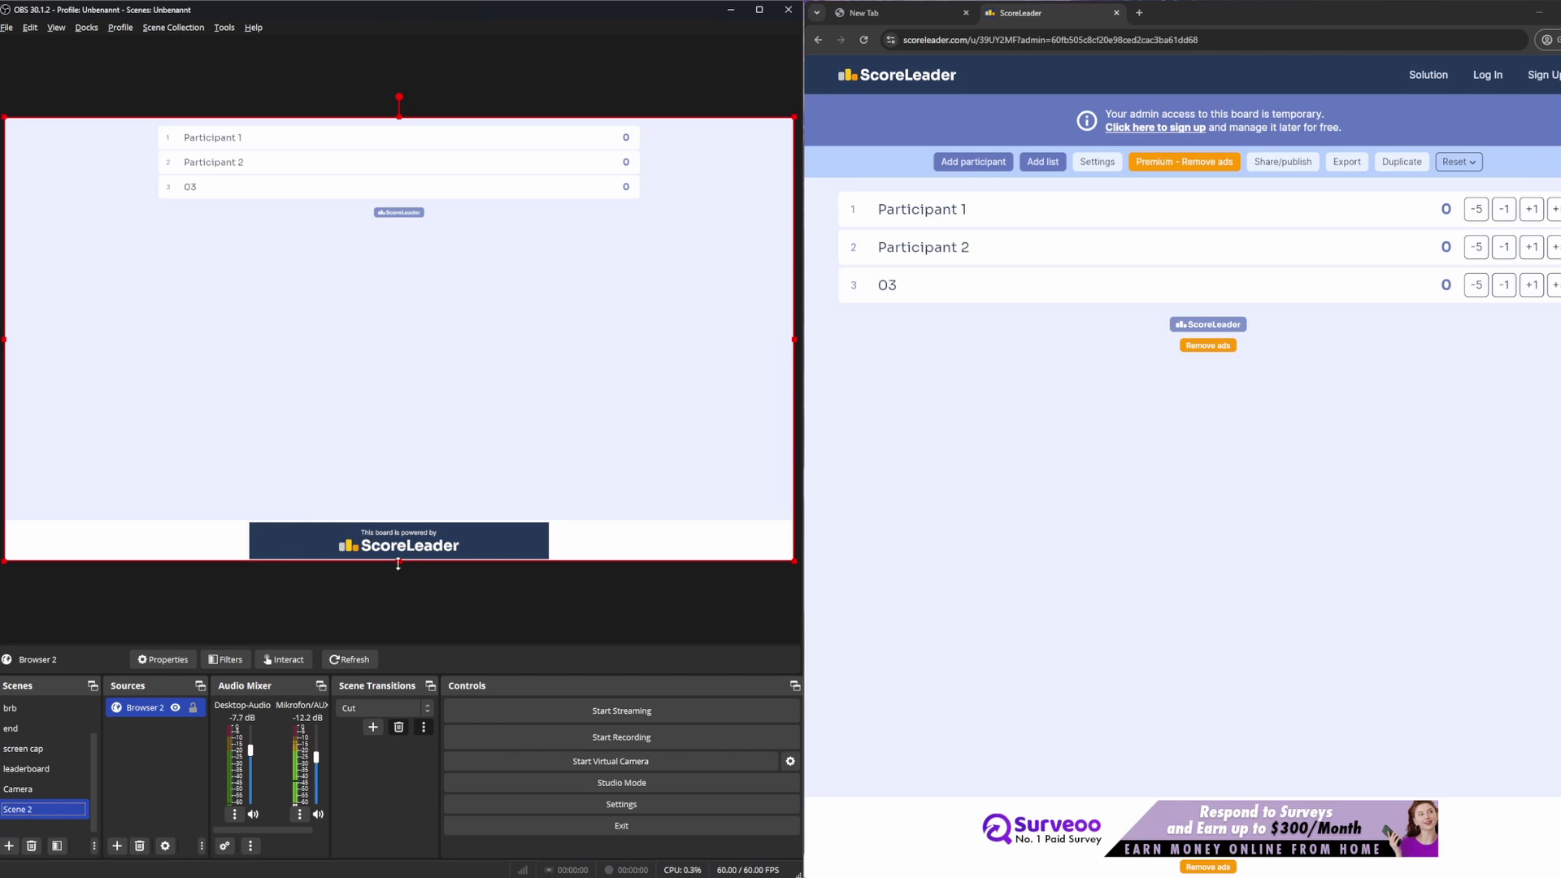
Step: Crop the powered-by banner off the leaderboard's bottom and stretch it to fill the canvas
{"action": "left_click_drag", "start_coordinate": [398, 563], "coordinate": [407, 466]}
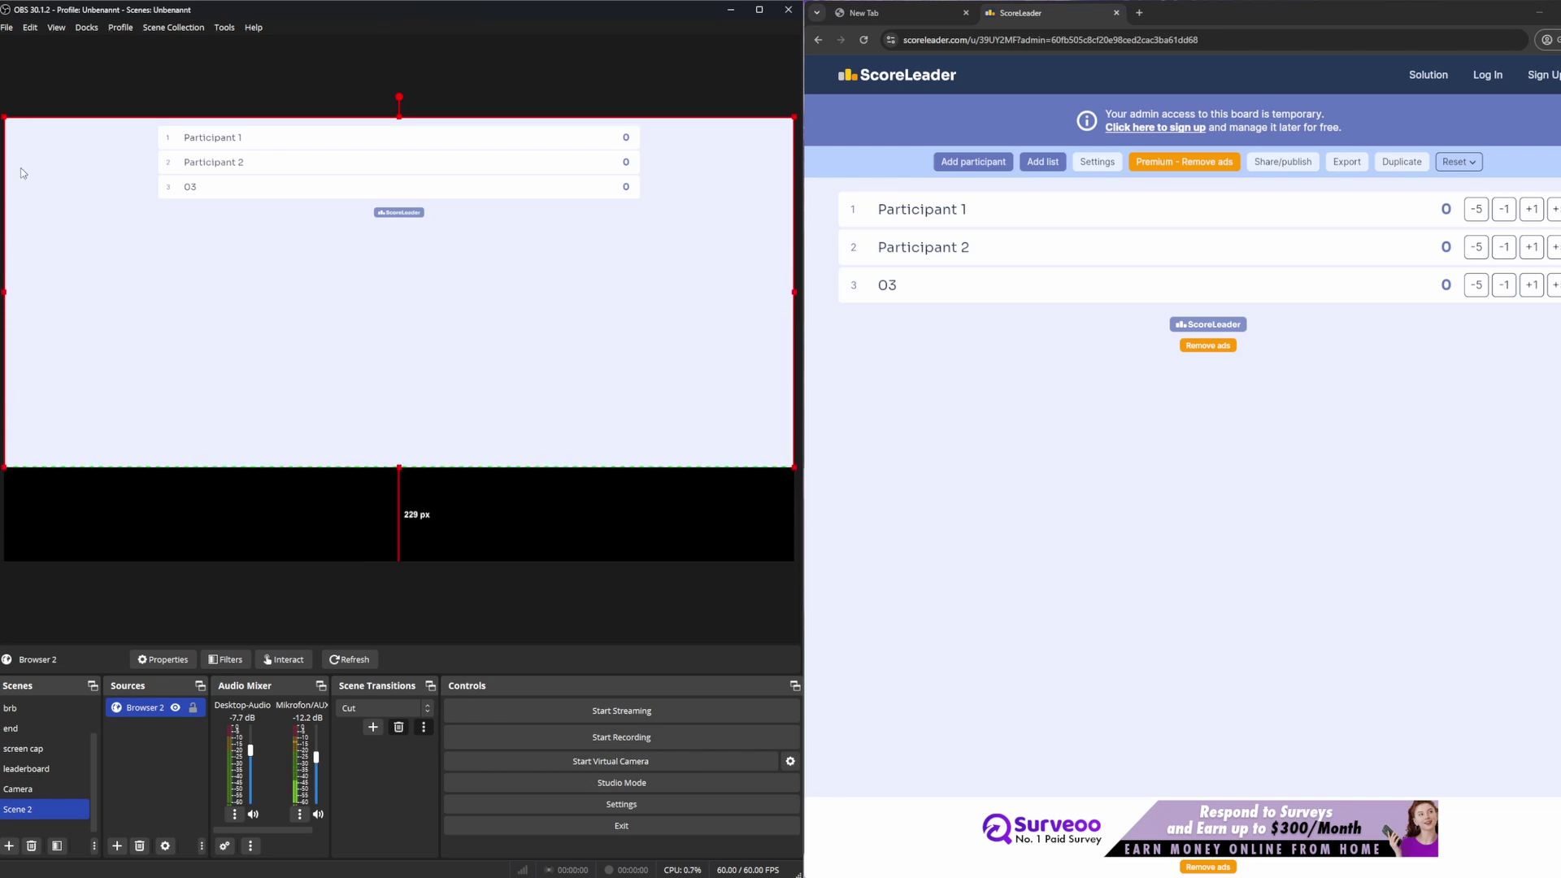
{"action": "left_click_drag", "start_coordinate": [789, 468], "coordinate": [845, 557]}
{"action": "mouse_move", "coordinate": [474, 387]}
{"action": "left_mouse_down"}
{"action": "mouse_move", "coordinate": [477, 367]}
{"action": "mouse_move", "coordinate": [457, 374]}
{"action": "left_mouse_up"}
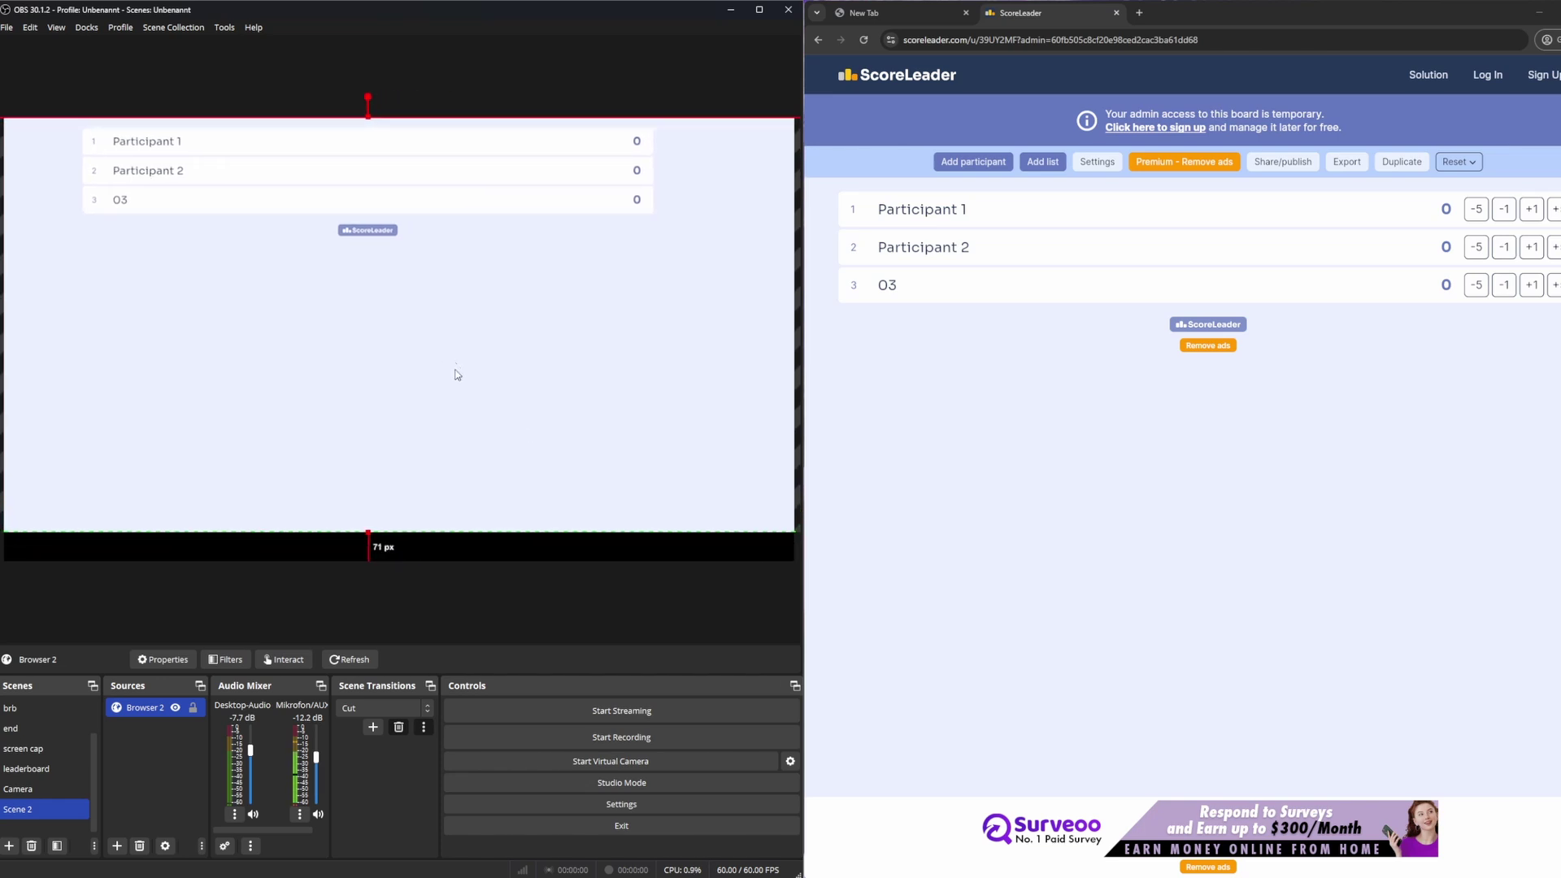
{"action": "left_click_drag", "start_coordinate": [799, 539], "coordinate": [831, 559]}
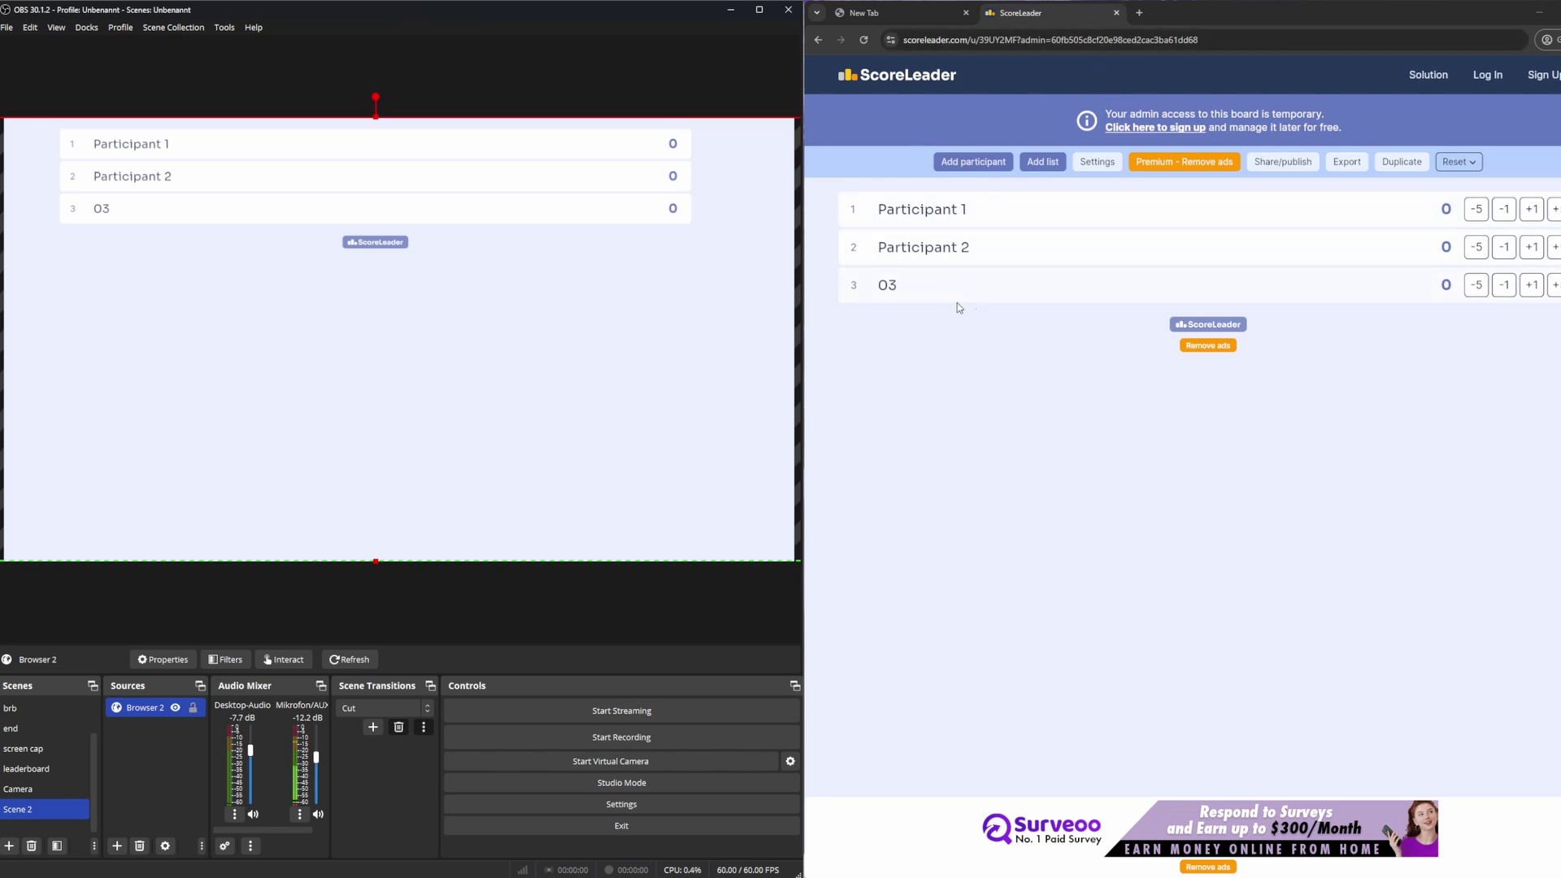
Step: Give participant 03 +5 points, then review the Scores and ranking settings and cancel
{"action": "left_click", "coordinate": [1555, 285]}
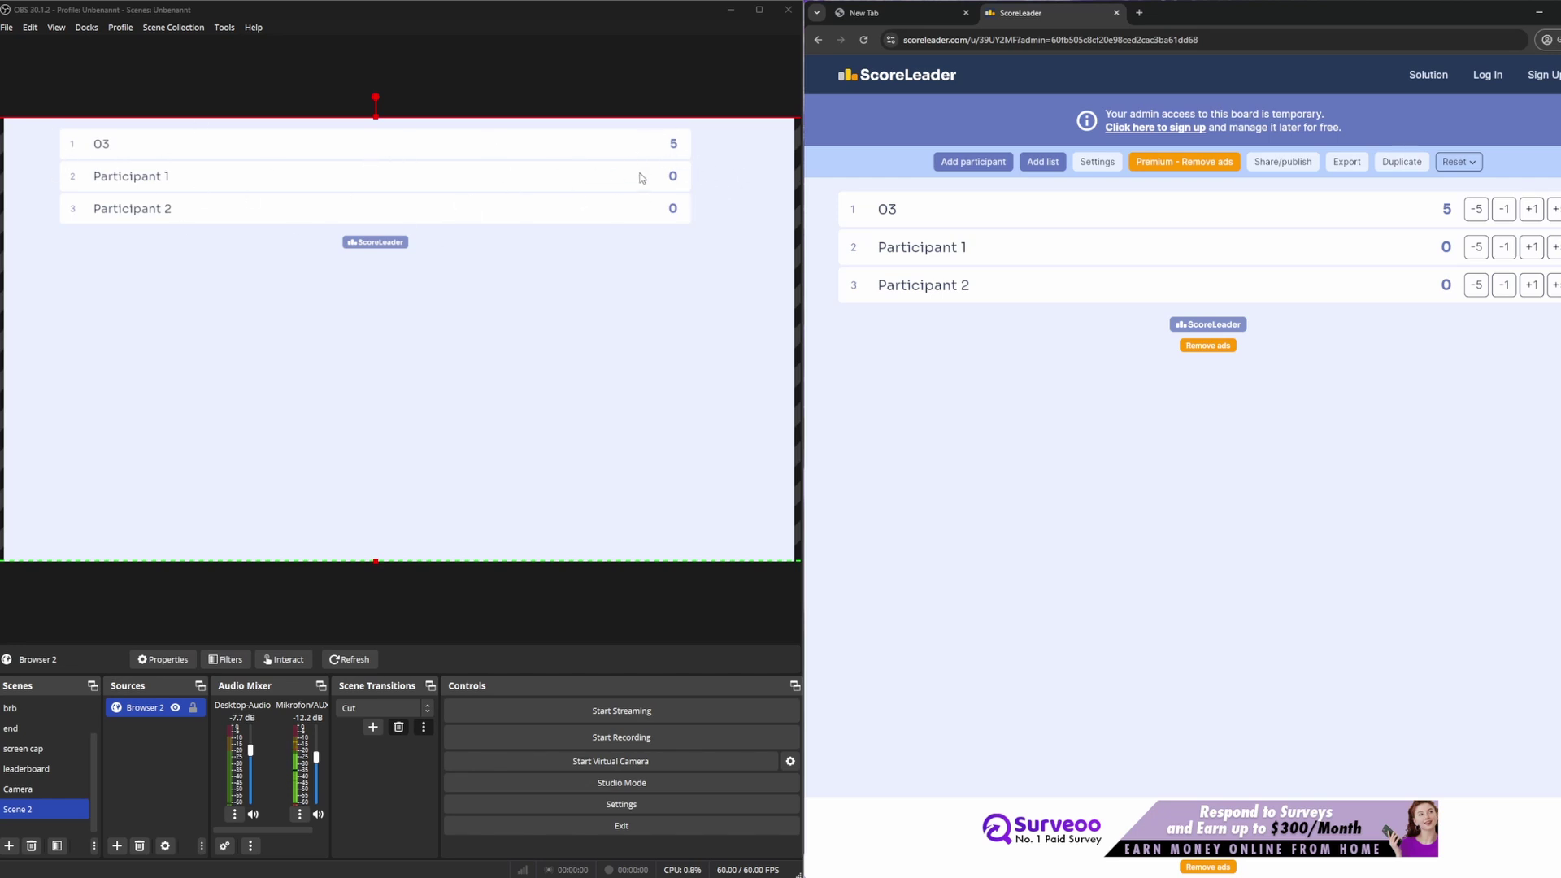
{"action": "left_click", "coordinate": [1107, 167]}
{"action": "left_click", "coordinate": [969, 337]}
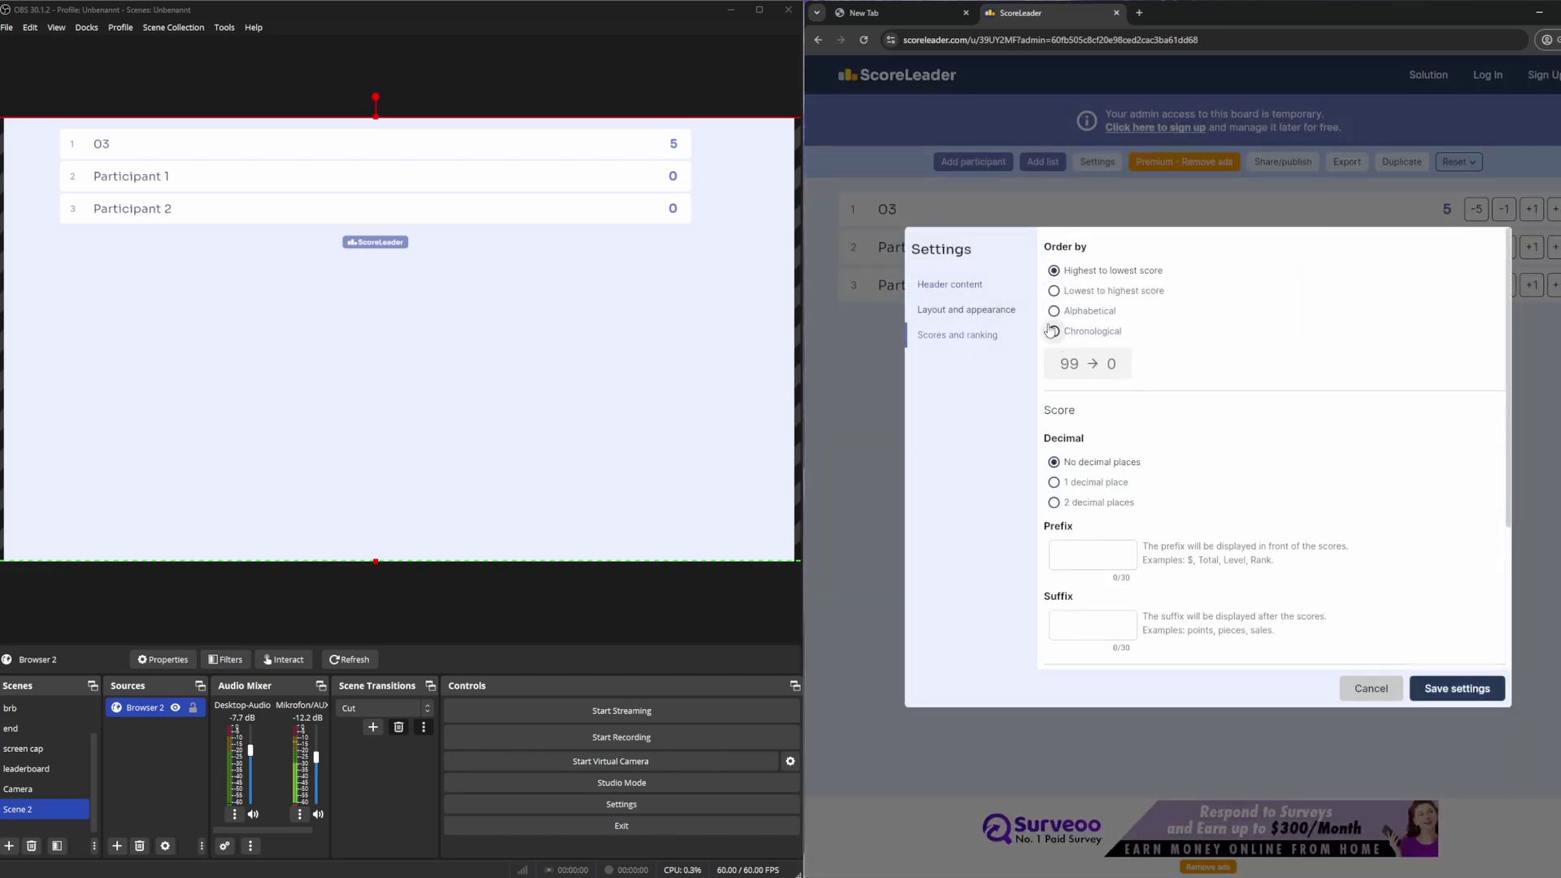
{"action": "left_click", "coordinate": [1367, 690]}
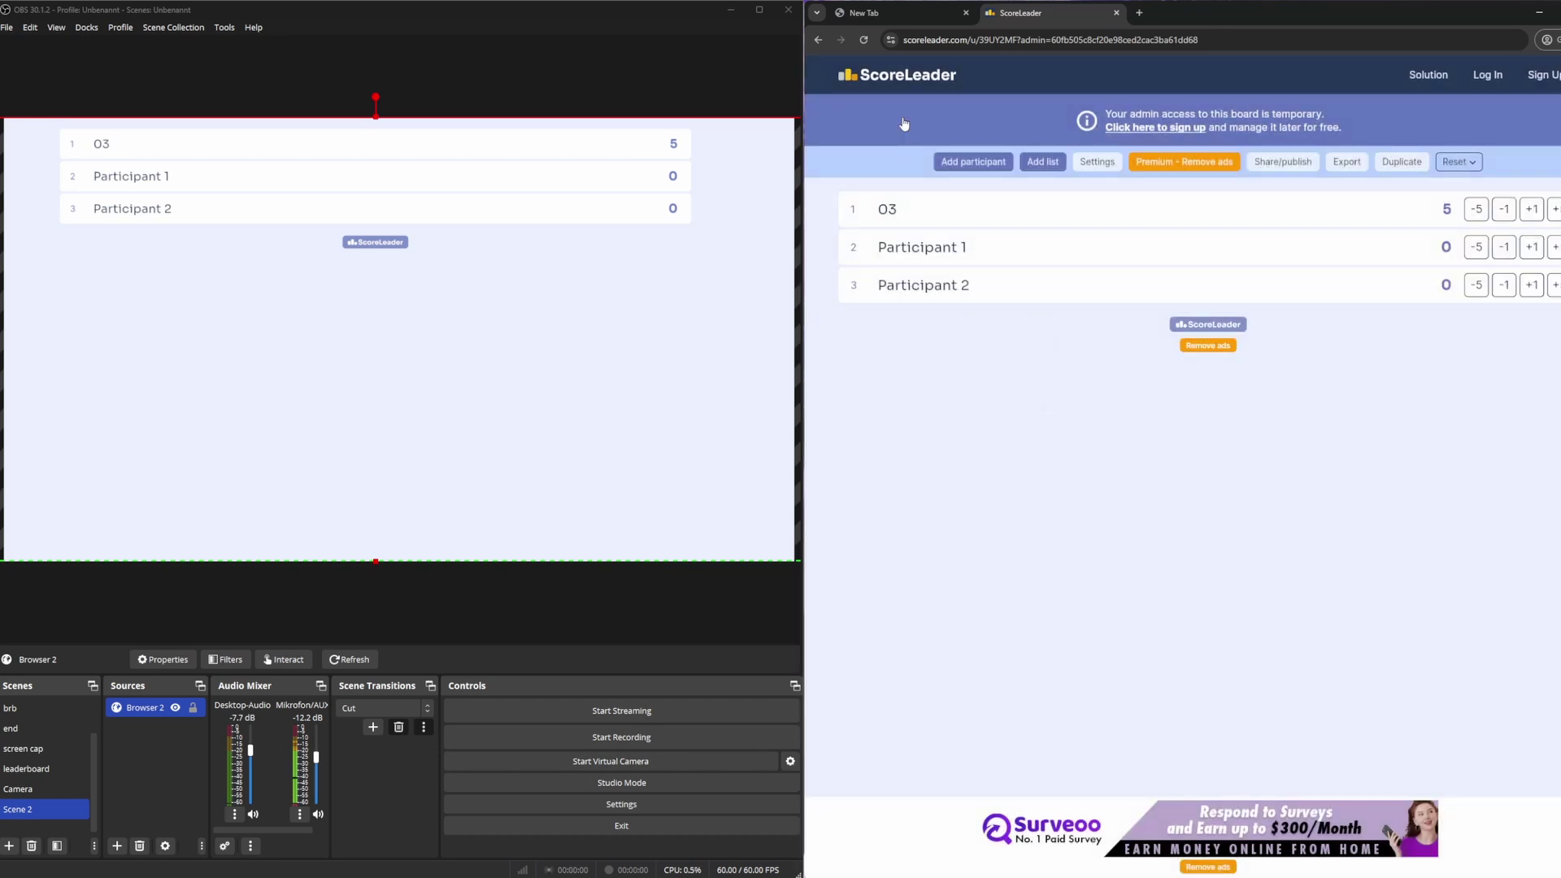
Step: Create a new Sports scoreboard board with Team 1 versus Team 2
{"action": "left_click", "coordinate": [930, 80]}
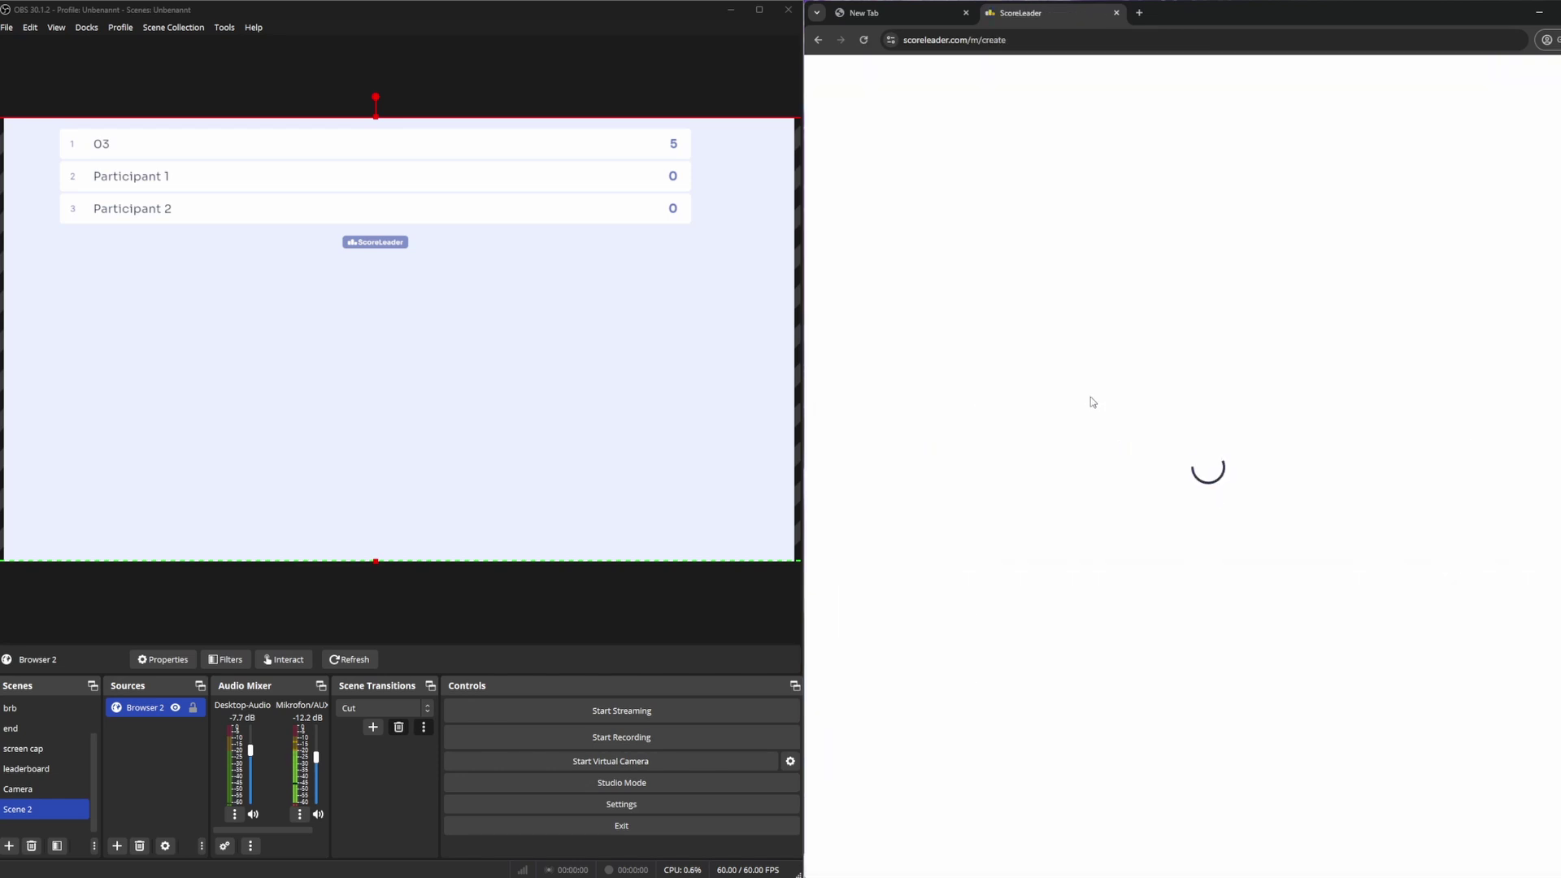
{"action": "left_click", "coordinate": [1054, 385]}
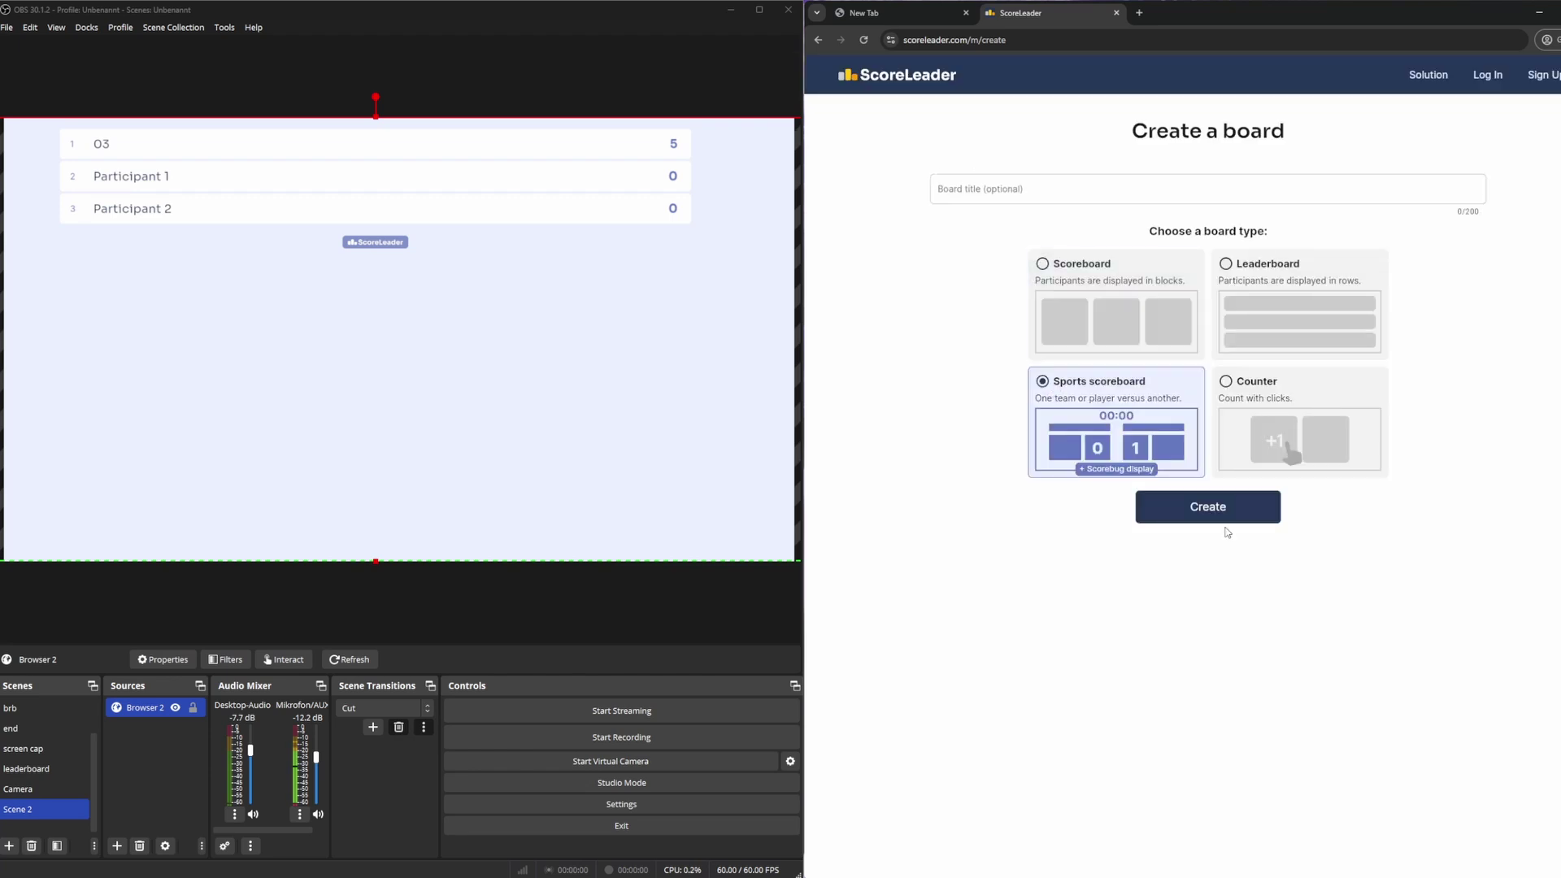
{"action": "left_click", "coordinate": [1222, 513]}
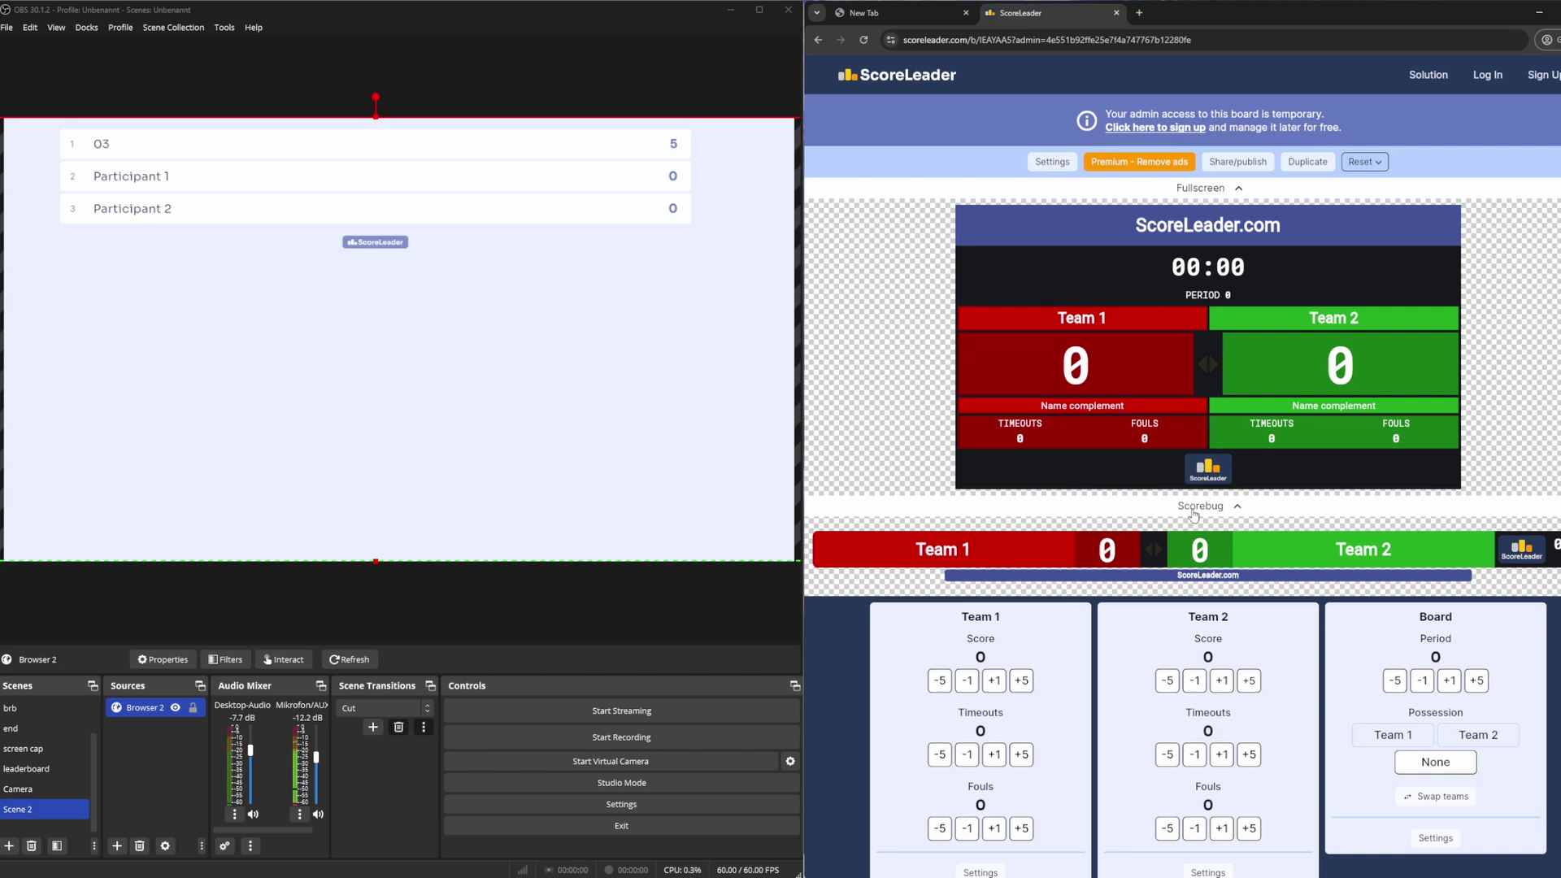
{"action": "left_click", "coordinate": [1212, 167]}
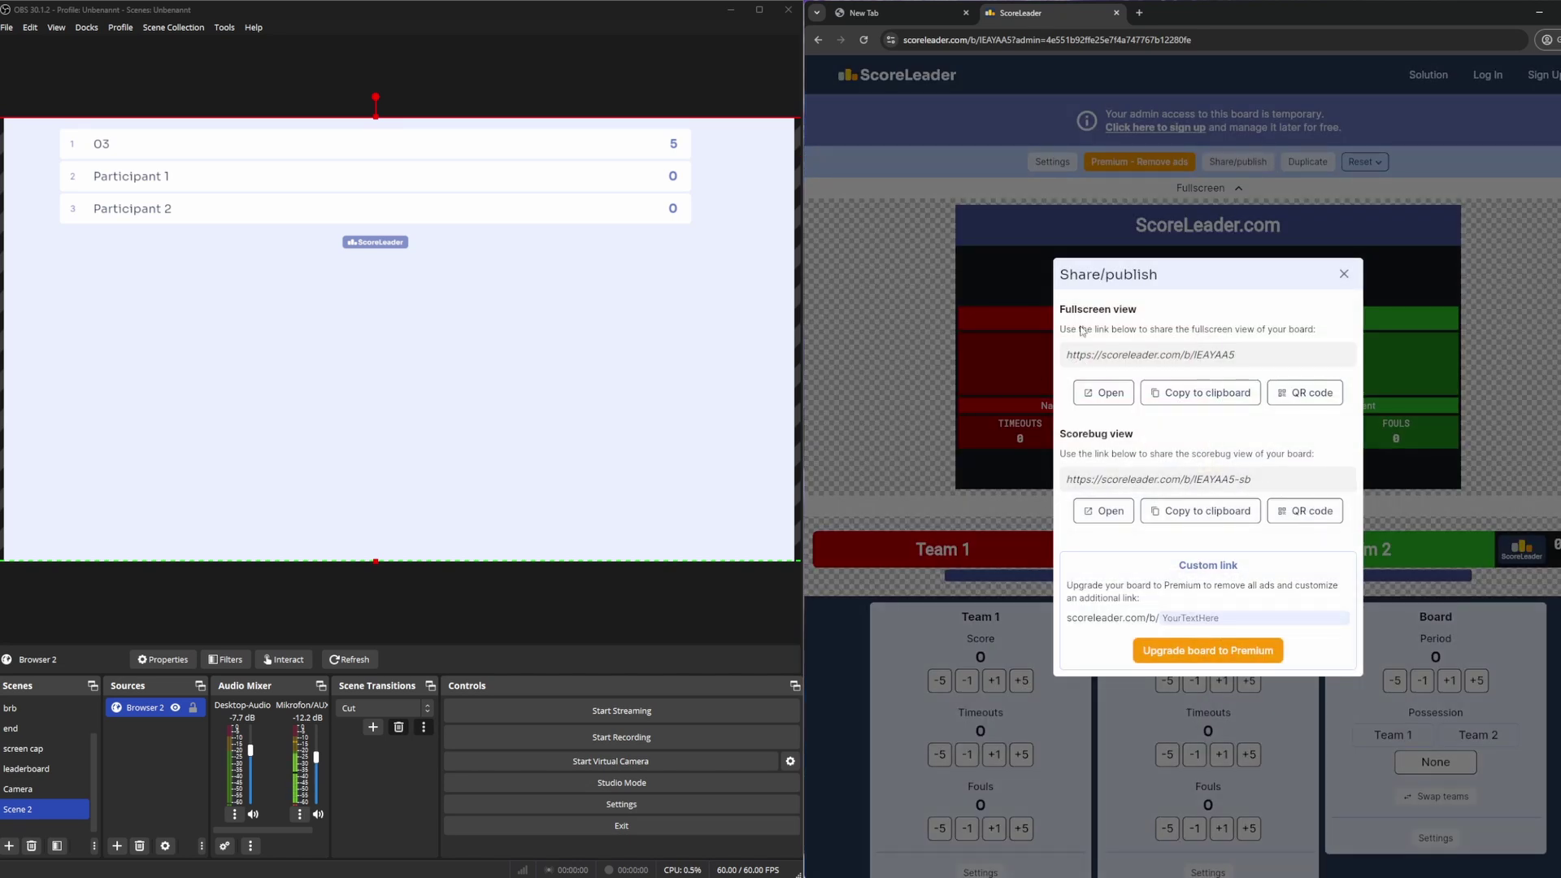
{"action": "left_click_drag", "start_coordinate": [1070, 354], "coordinate": [1286, 362]}
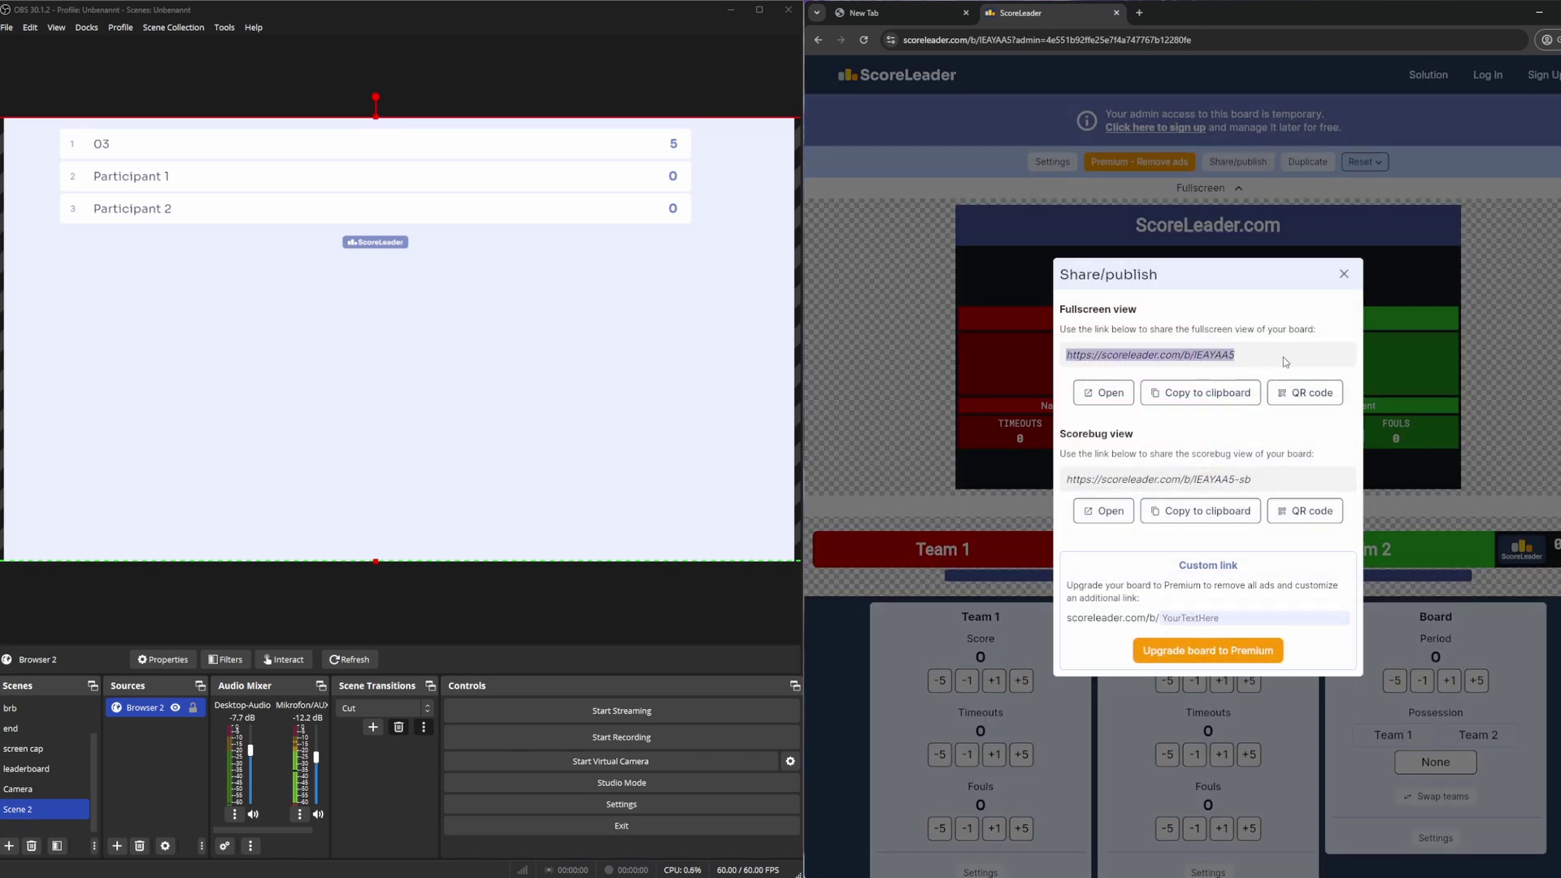
{"action": "left_click_drag", "start_coordinate": [1071, 479], "coordinate": [1275, 483]}
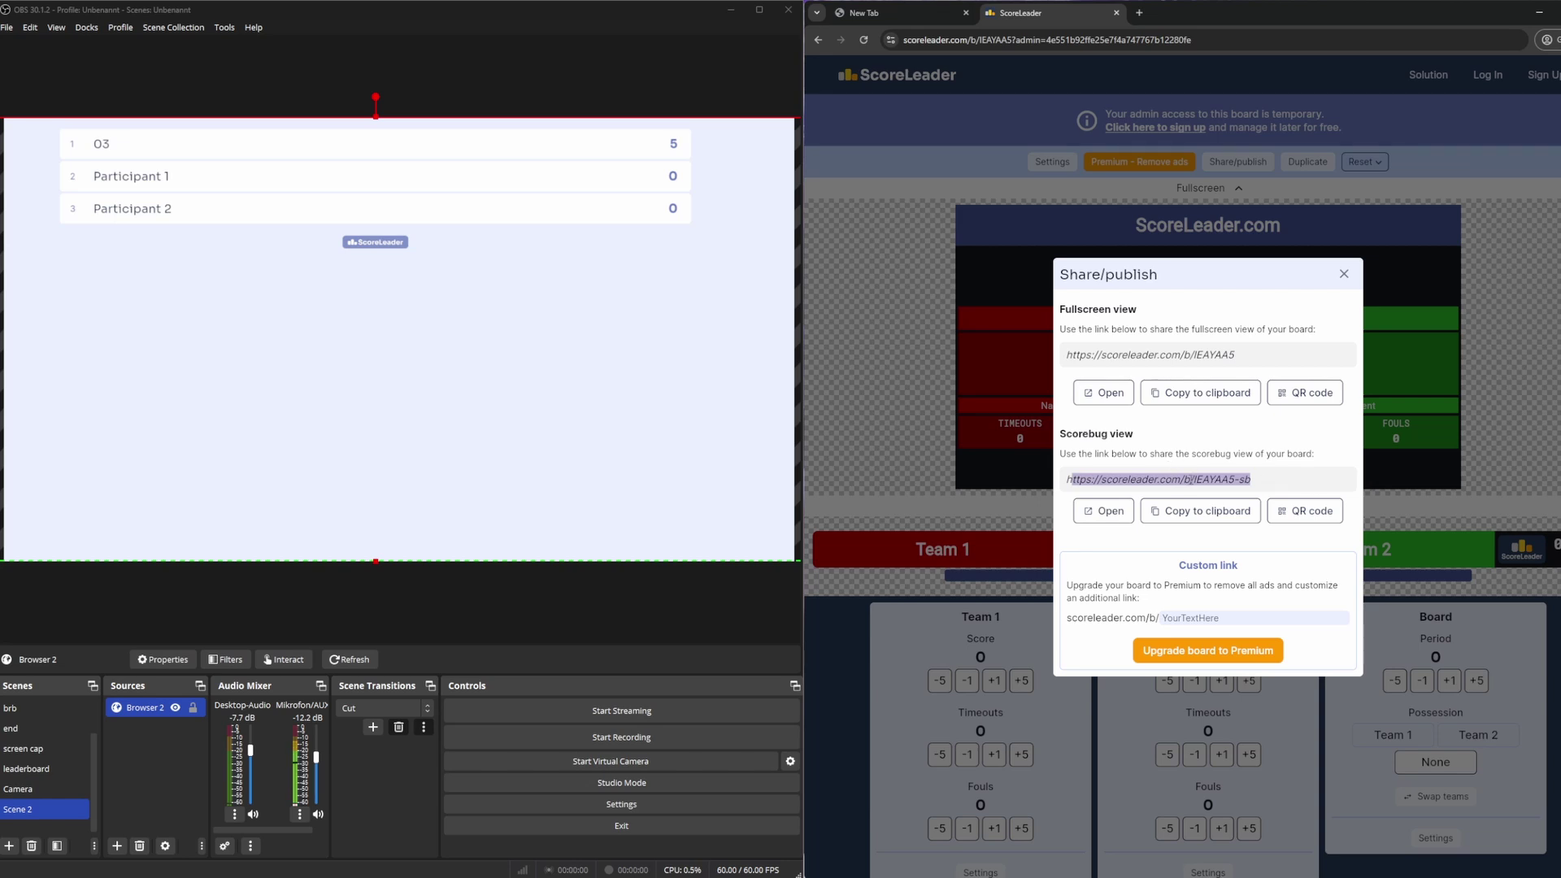
{"action": "left_click", "coordinate": [1037, 491]}
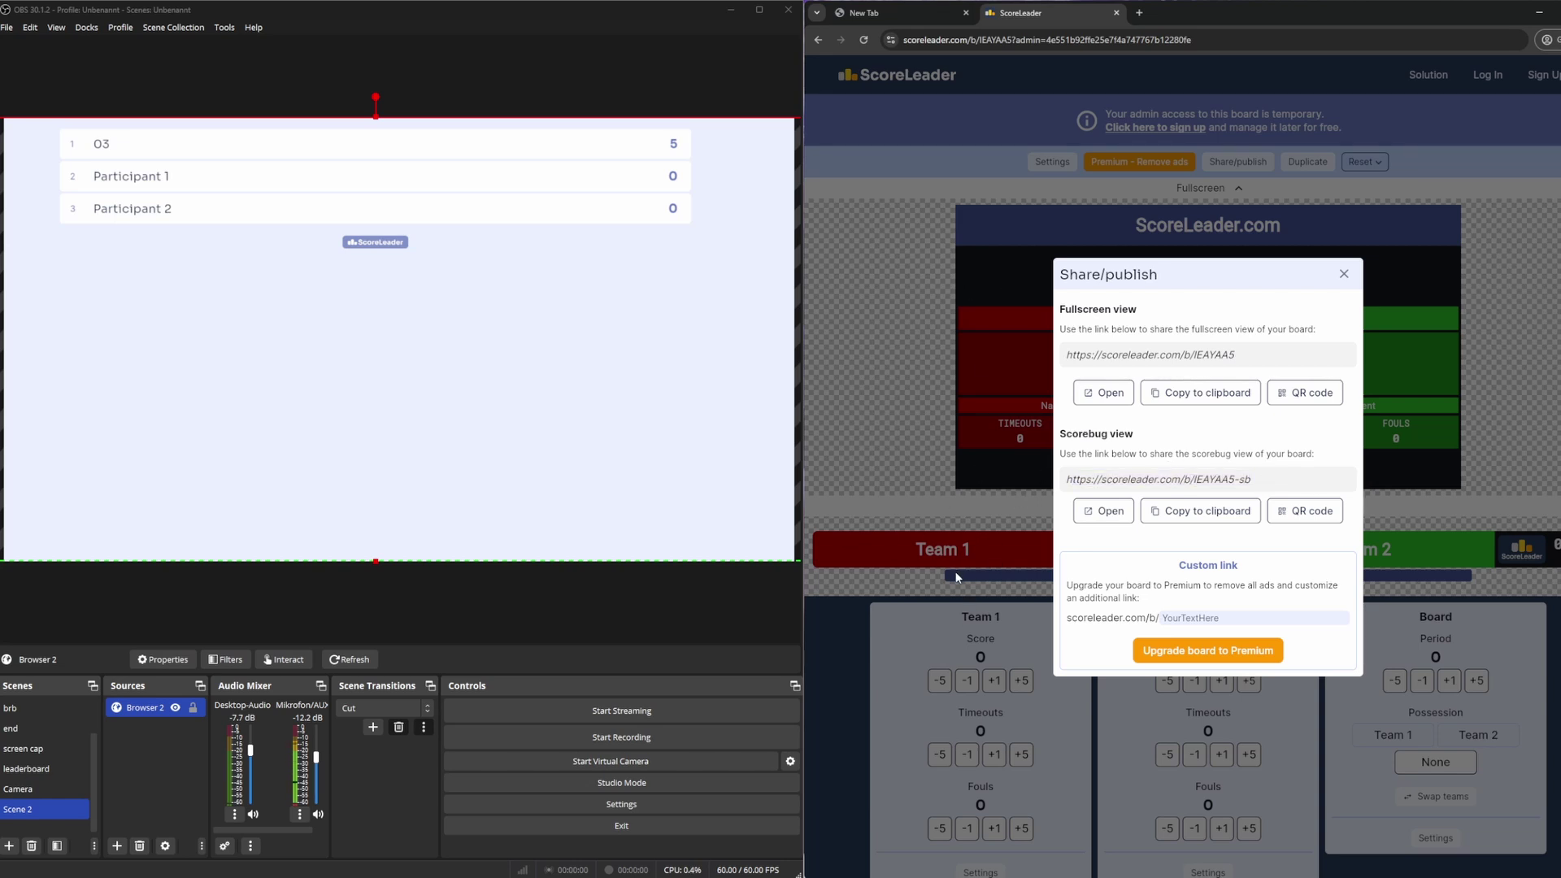
{"action": "left_click", "coordinate": [1342, 276]}
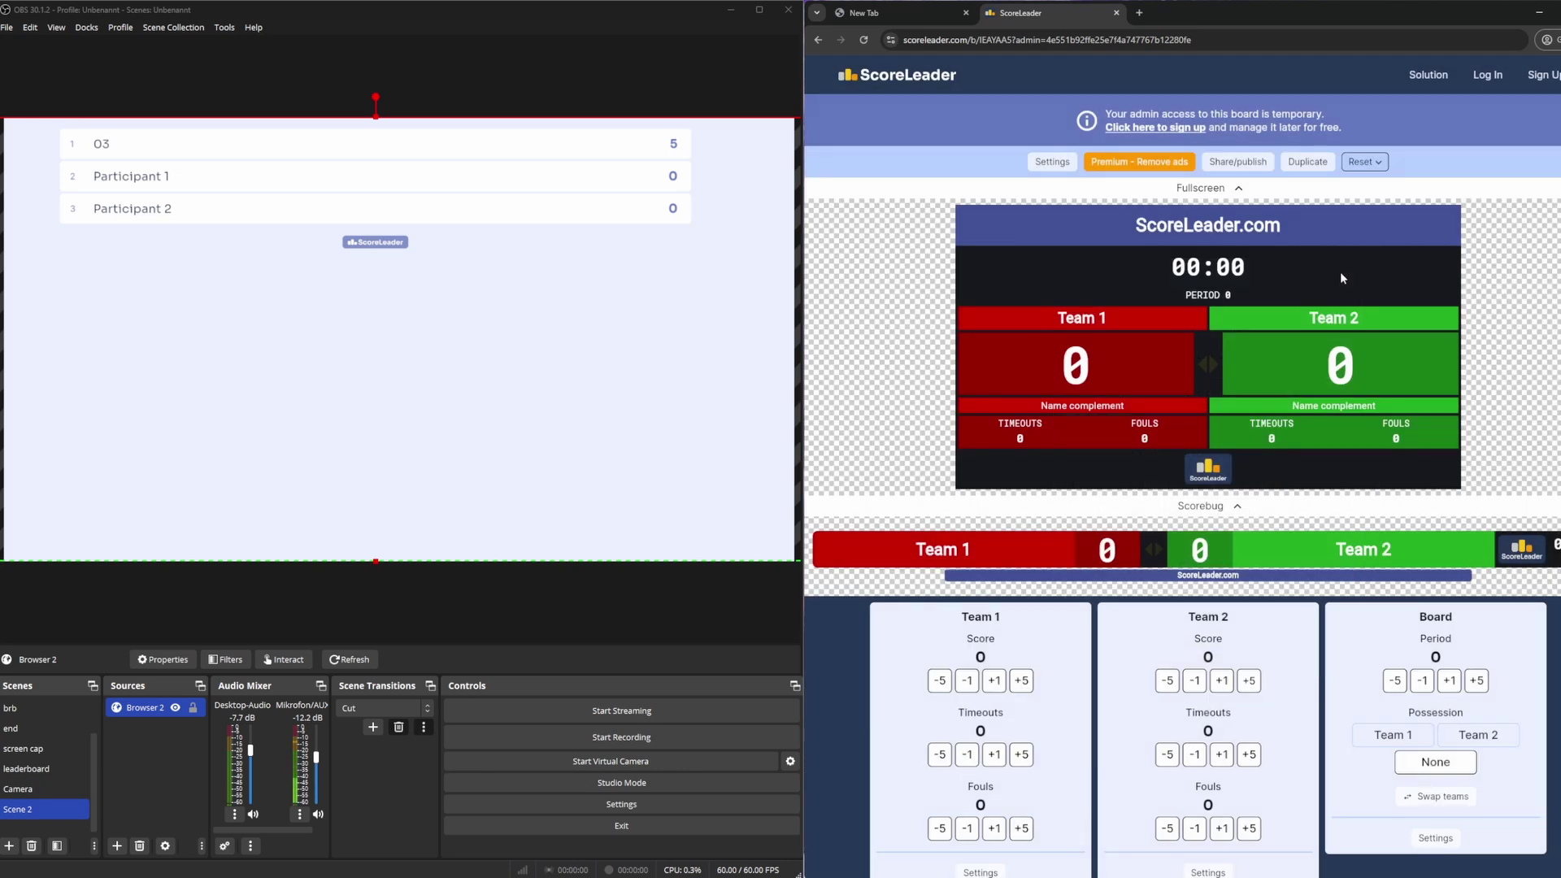